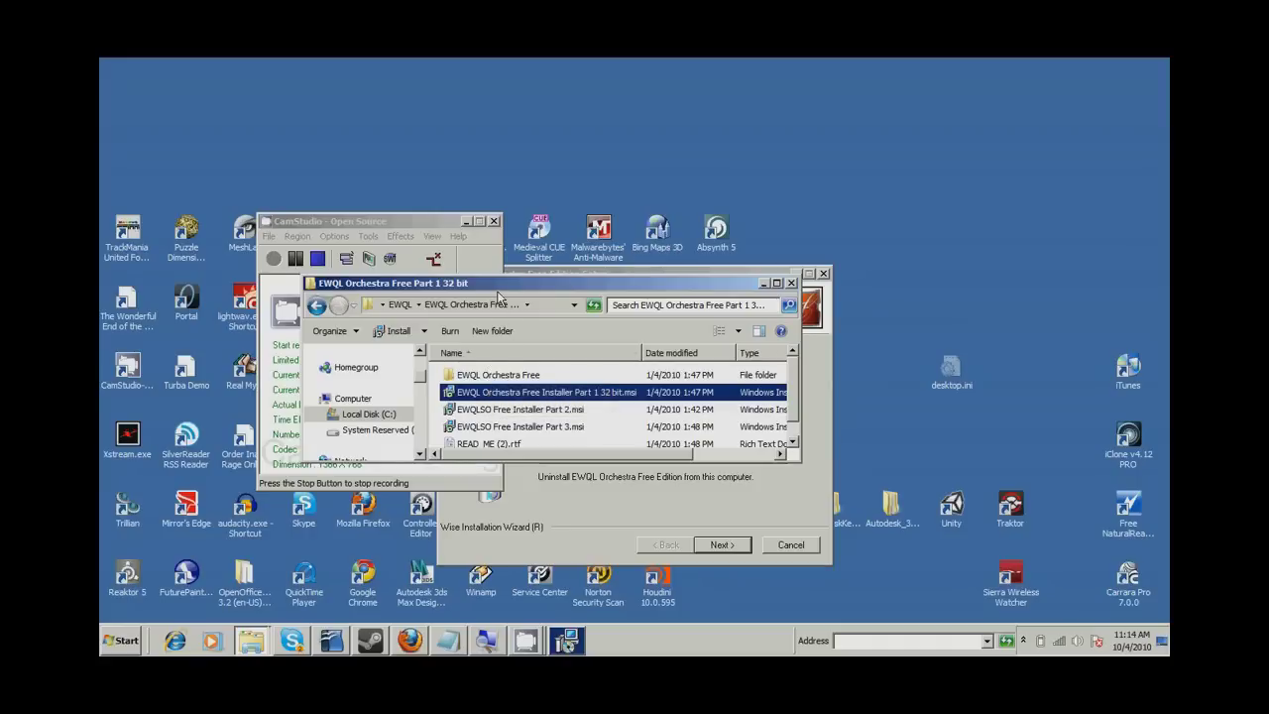
# - Move the EWQL Orchestra Free Part 1 32 bit folder window up and maximize it
pyautogui.moveTo(499, 289); pyautogui.dragTo(514, 222)
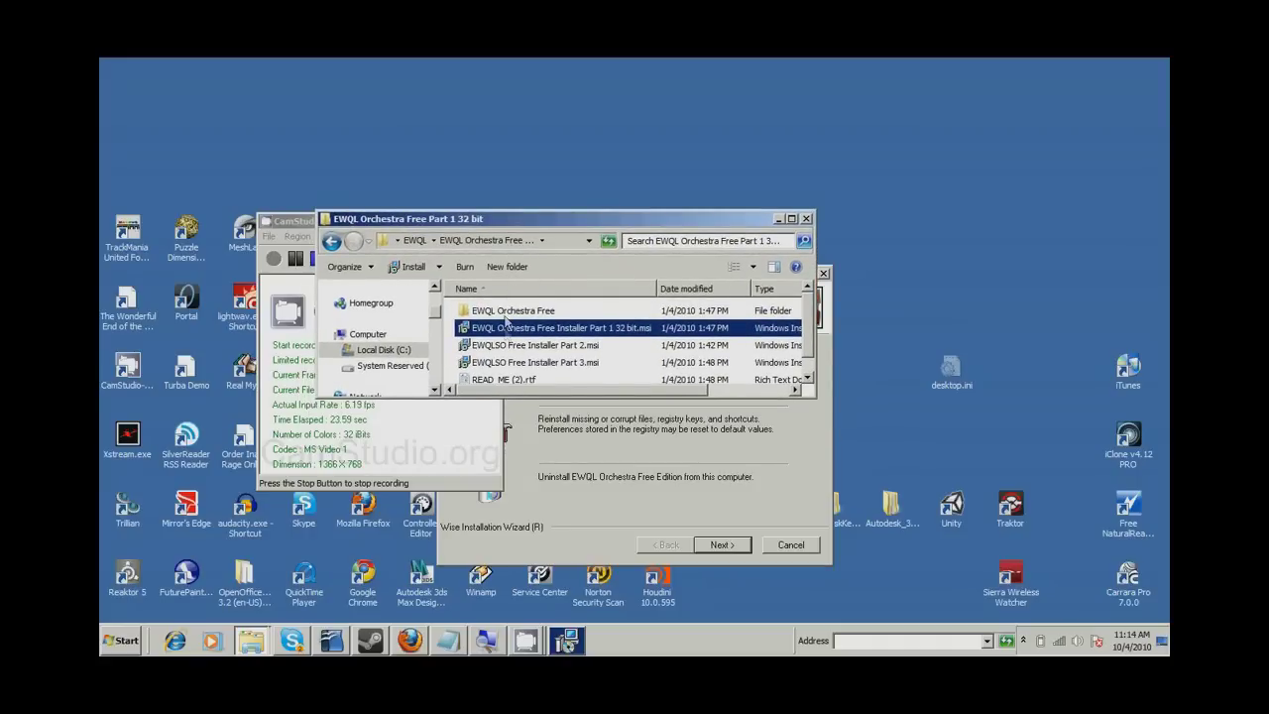
pyautogui.doubleClick(506, 220)
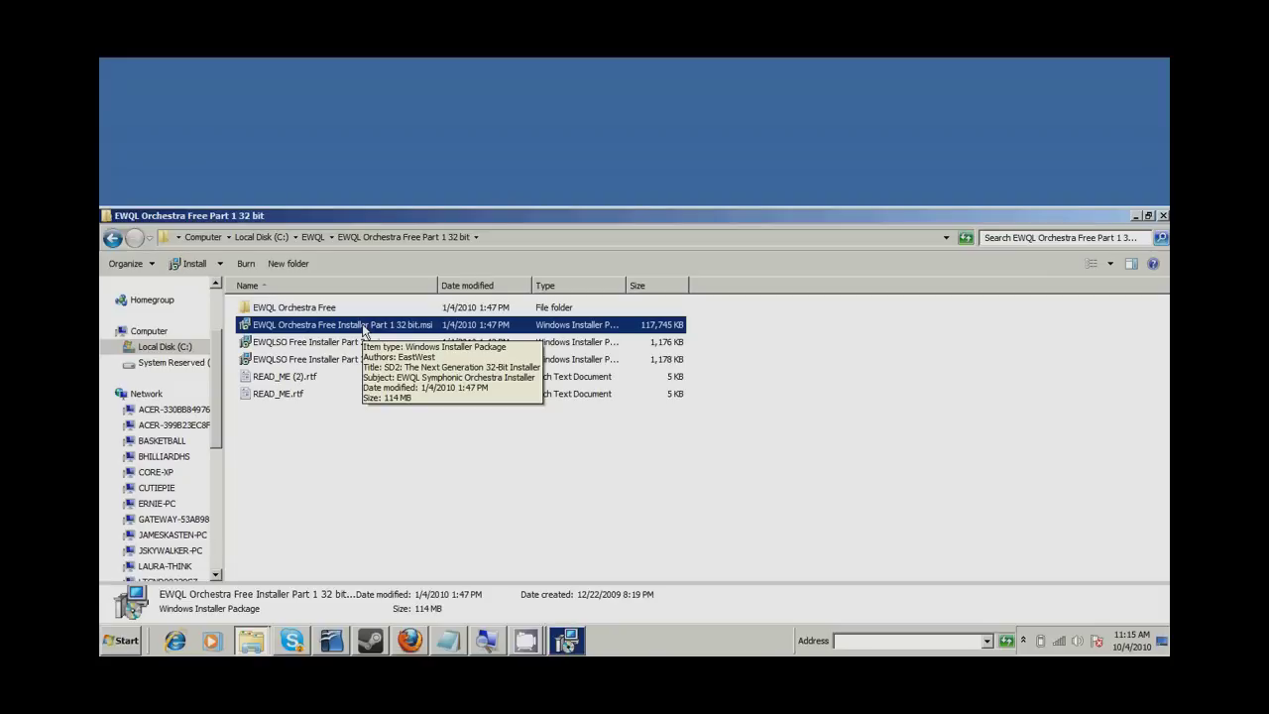
# - Open the EWQL Orchestra Library folder on Local Disk (C:) in a second Explorer window
pyautogui.press('super')
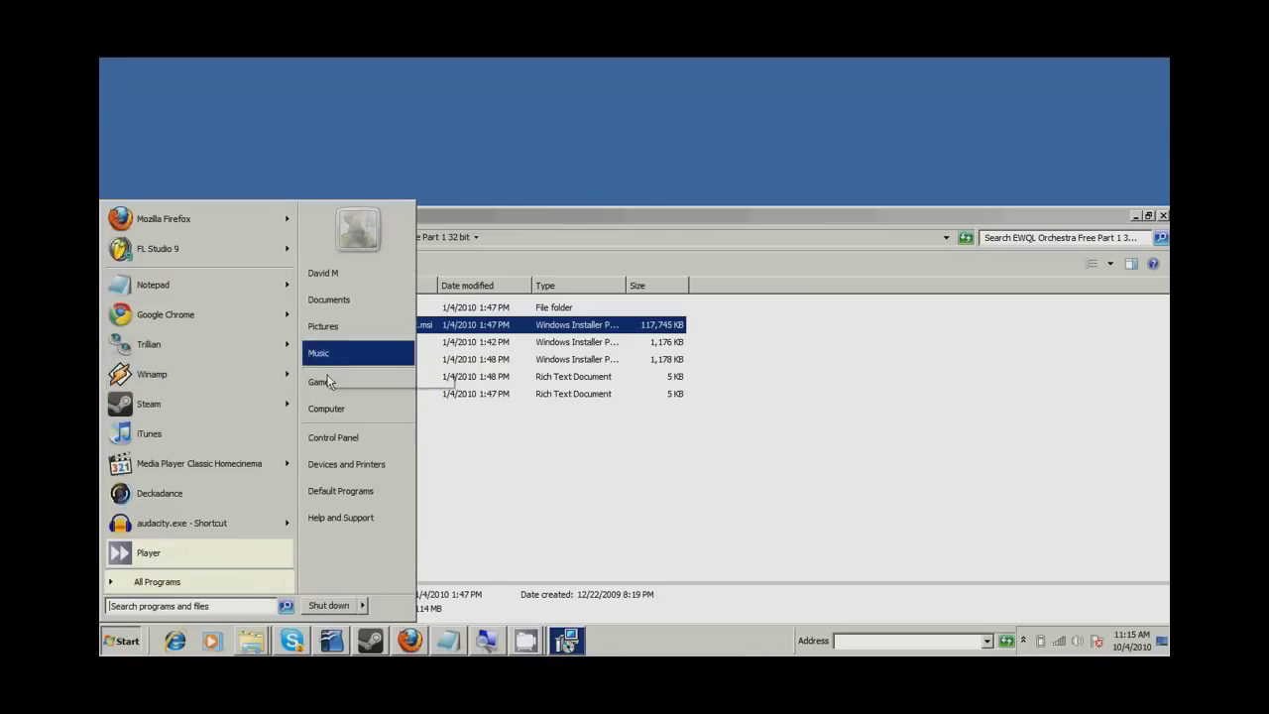
pyautogui.click(332, 410)
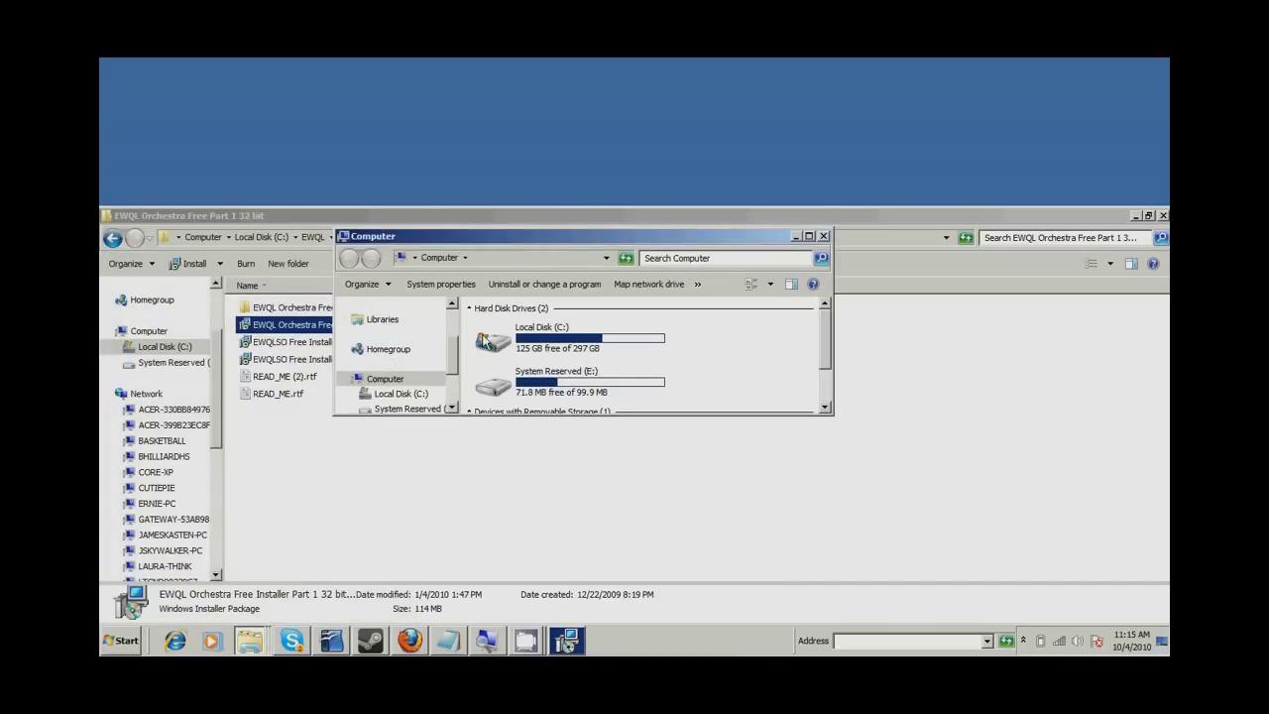
pyautogui.doubleClick(557, 353)
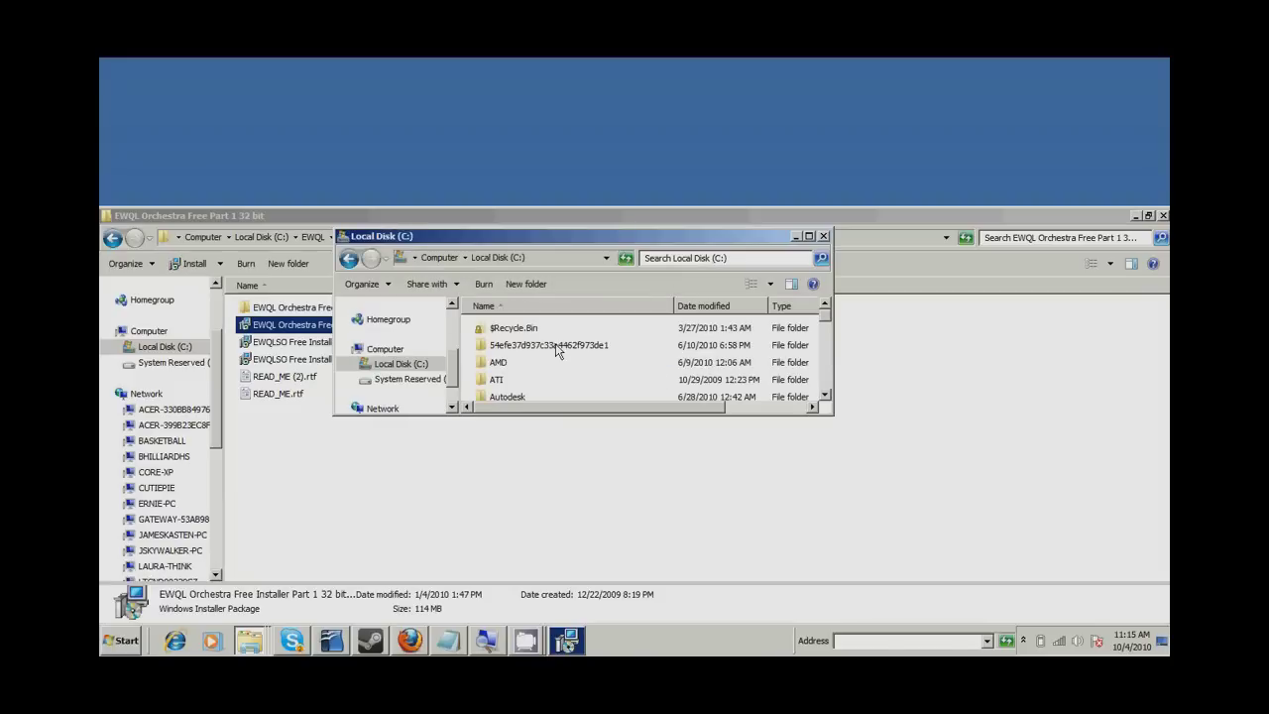
pyautogui.press('e')
pyautogui.press('w')
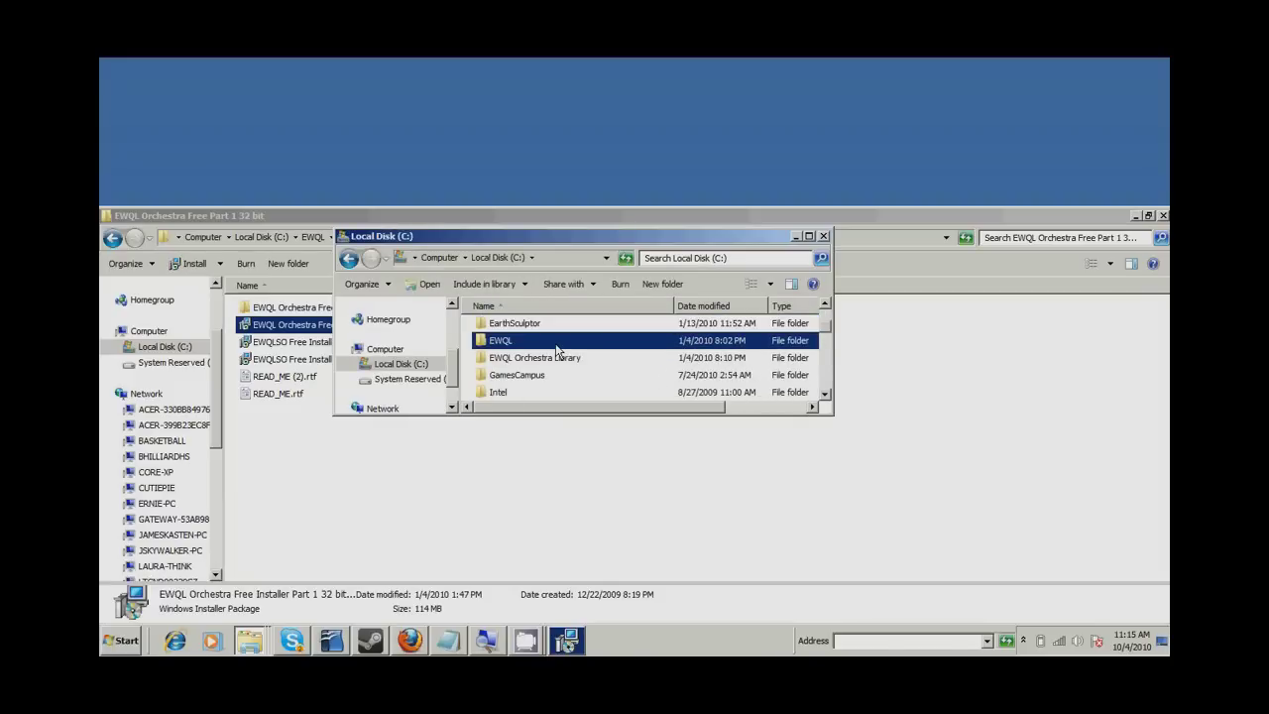
pyautogui.press('Return')
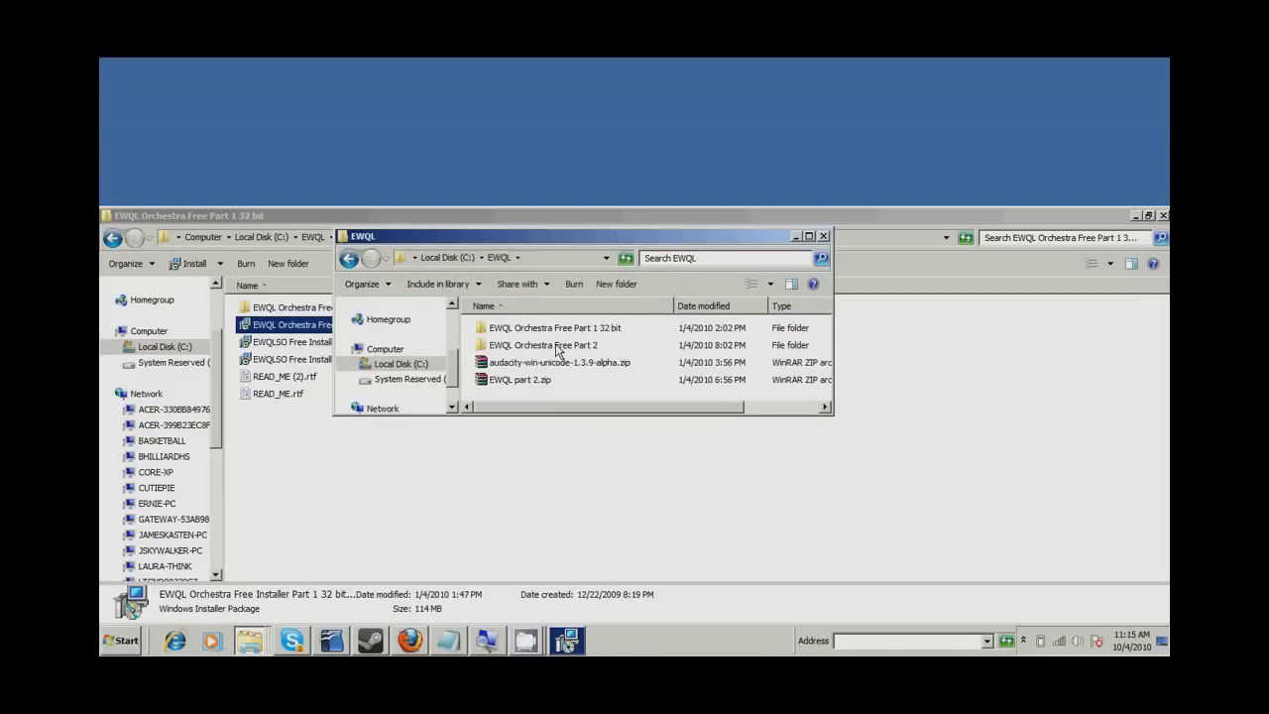
pyautogui.press('a')
pyautogui.press('BackSpace')
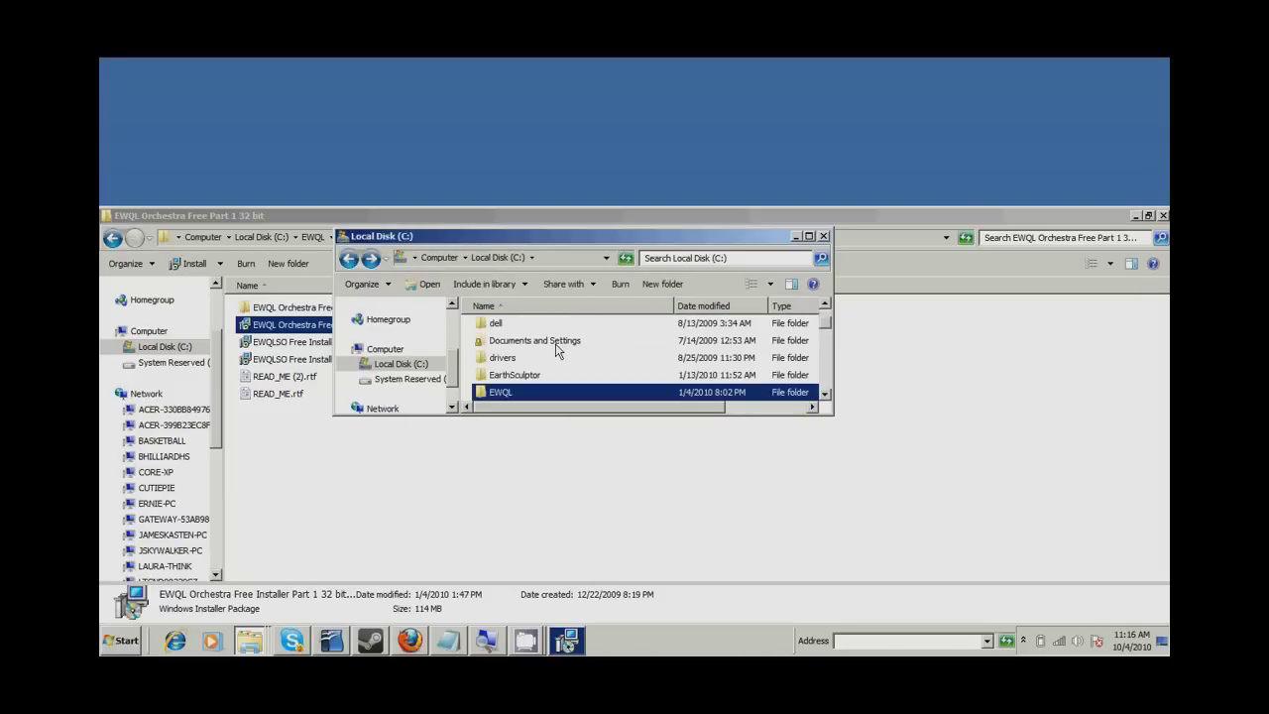
pyautogui.press('Down')
pyautogui.press('Return')
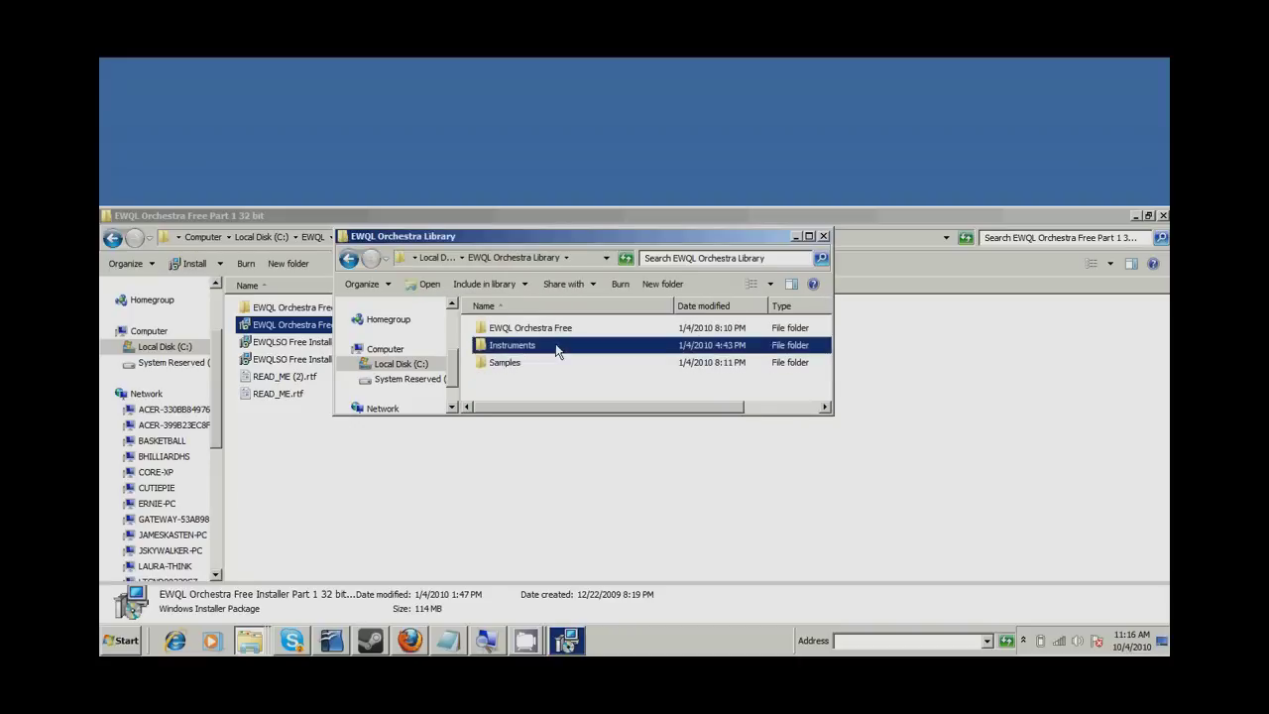
# - Examine the EWQL Orchestra Free, Instruments and Samples subfolders listed in EWQL Orchestra Library
pyautogui.press('i')
pyautogui.press('Up')
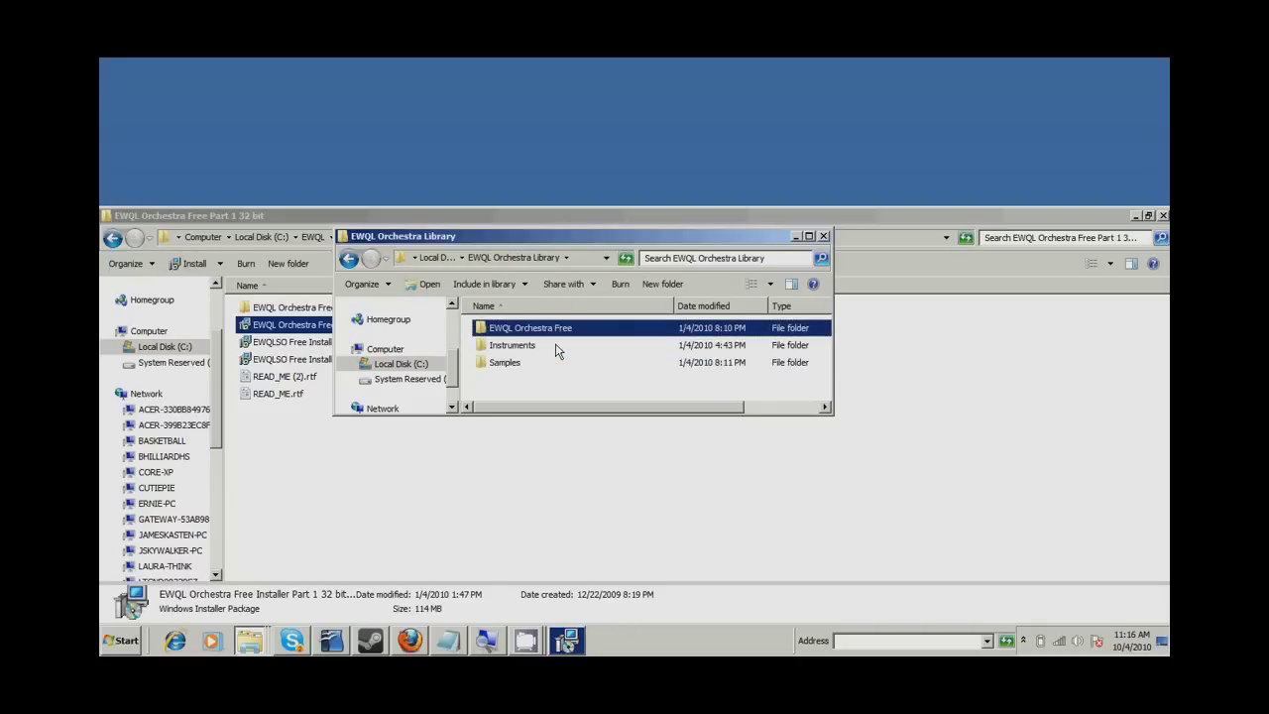
pyautogui.press('Down')
pyautogui.press('Down')
pyautogui.press('Up')
pyautogui.press('Up')
pyautogui.press('Down')
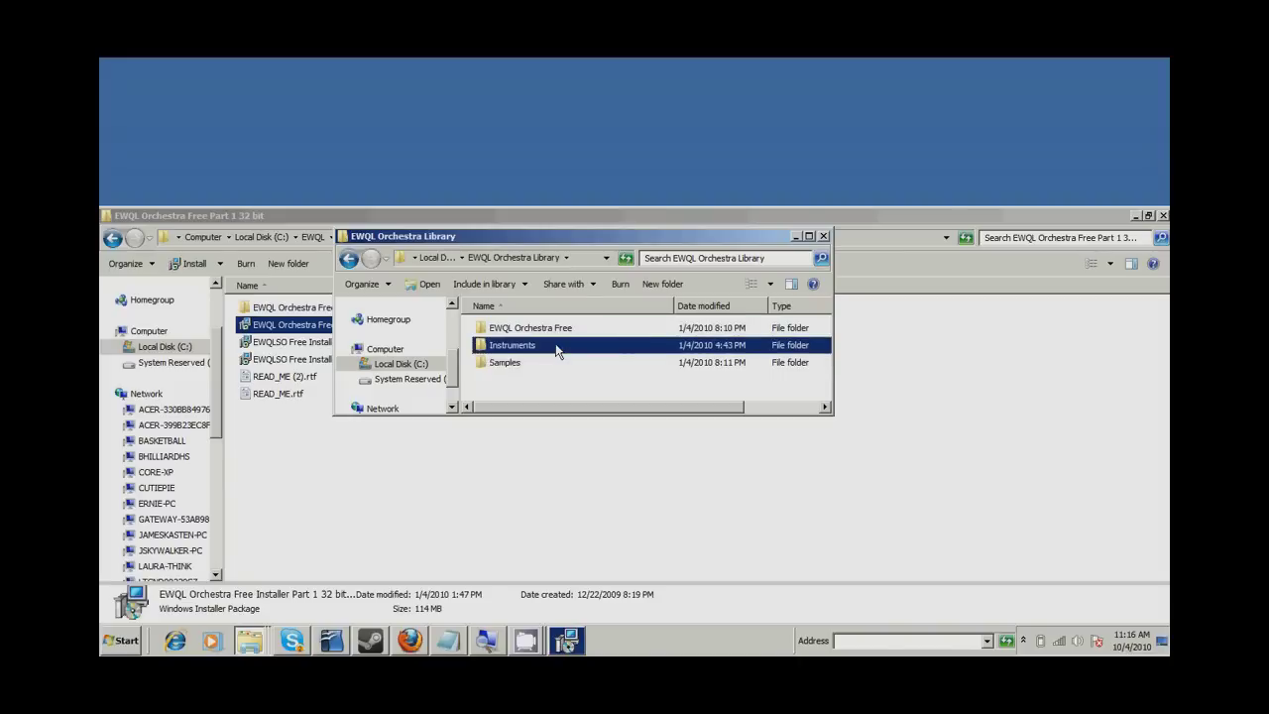
pyautogui.press('Down')
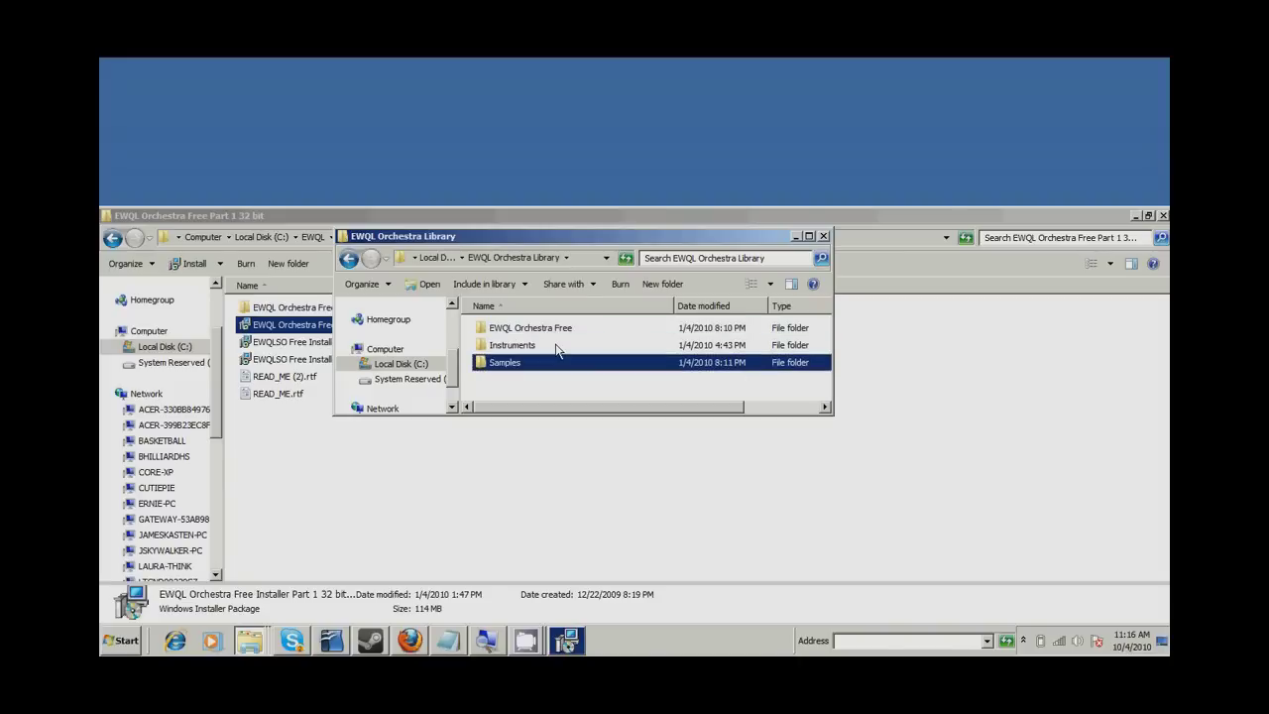
pyautogui.press('Up')
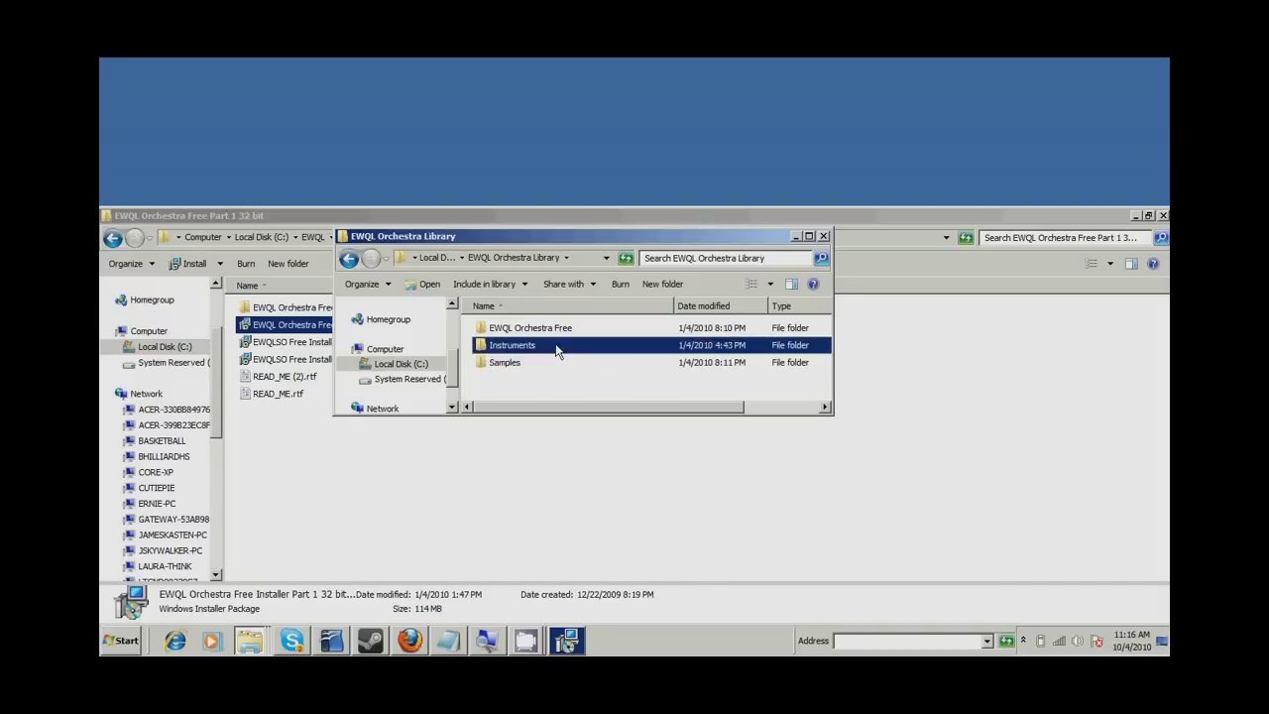
# - Switch to the EWQL Orchestra Free Part 1 32 bit window and look over its installer and read-me files
pyautogui.hotkey('alt', 'Tab')
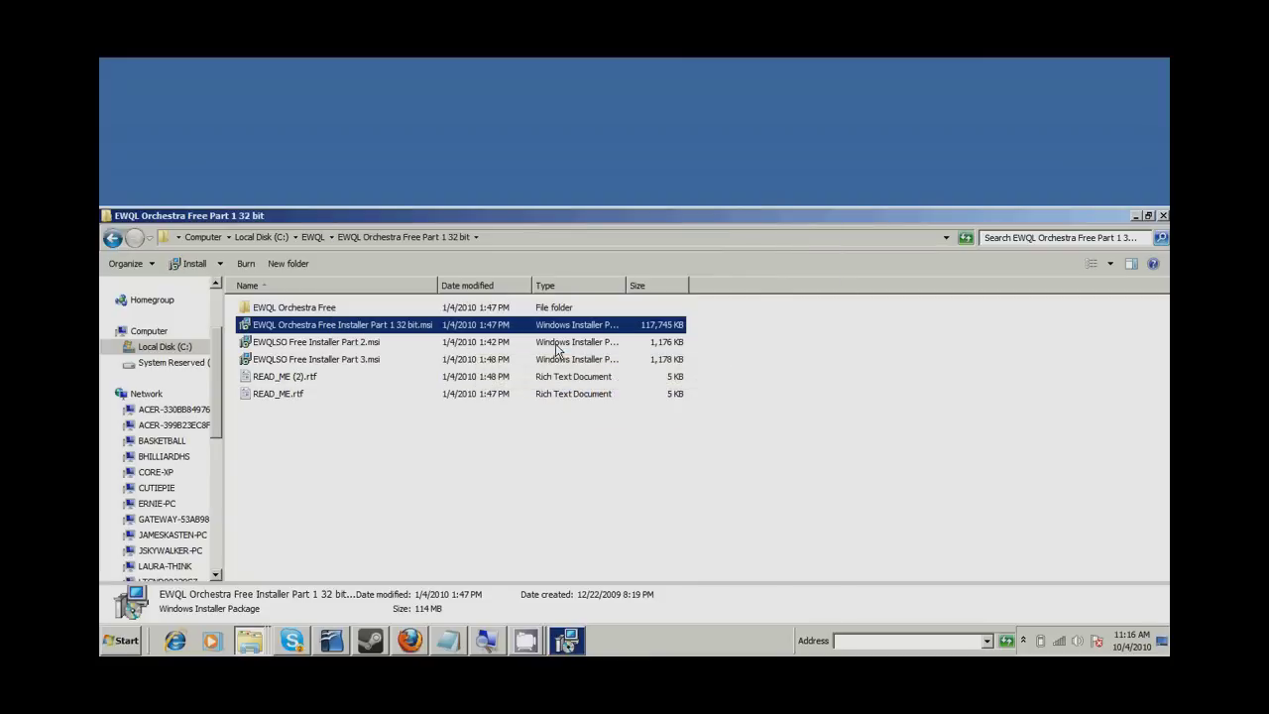
pyautogui.press('Down')
pyautogui.press('Down')
pyautogui.press('Down')
pyautogui.press('Up')
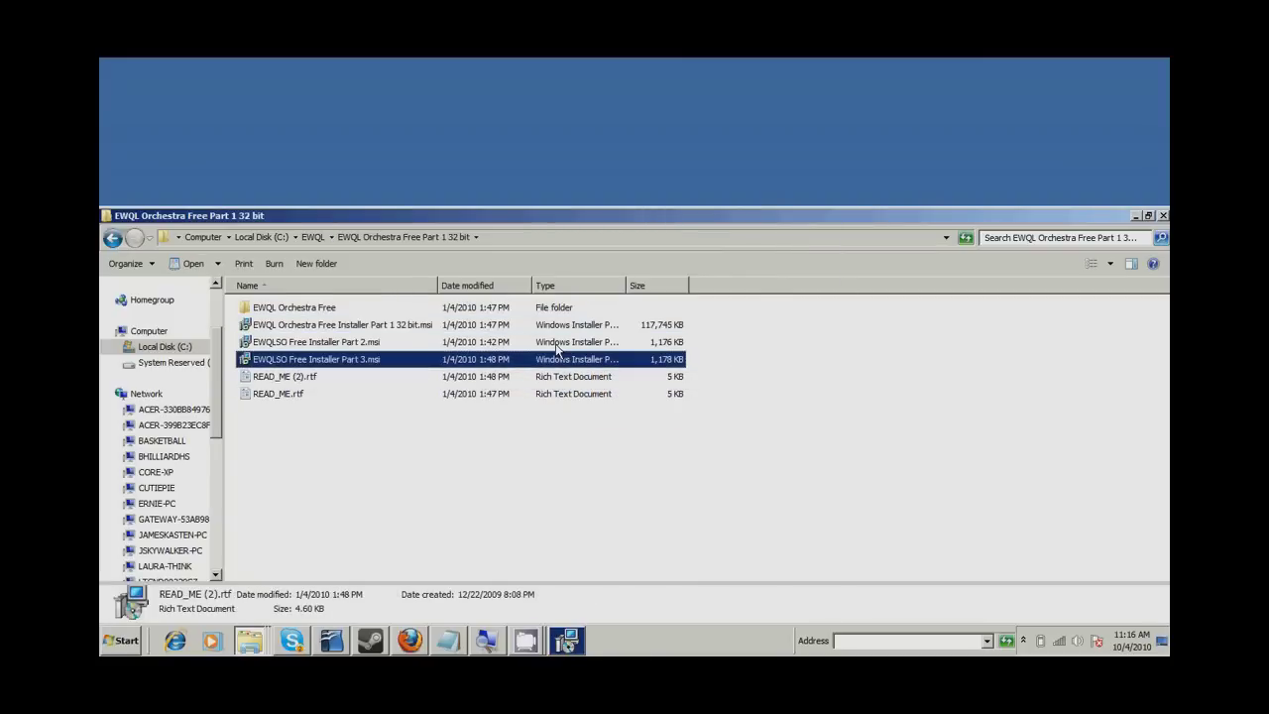
pyautogui.press('Up')
pyautogui.press('Up')
pyautogui.press('Up')
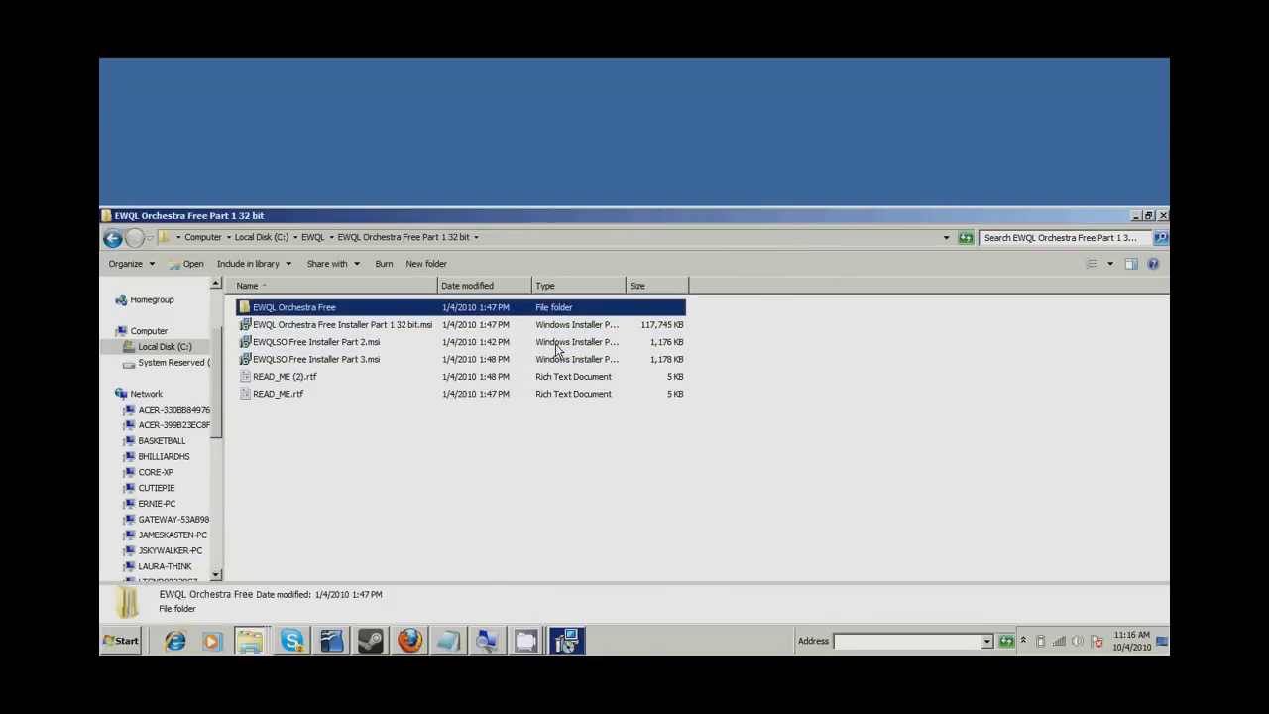
# - Go up to the EWQL folder, open EWQL part 2.zip in WinRAR and enter its EWQL Orchestra Free Part 2 folder
pyautogui.press('BackSpace')
pyautogui.press('Down')
pyautogui.press('Down')
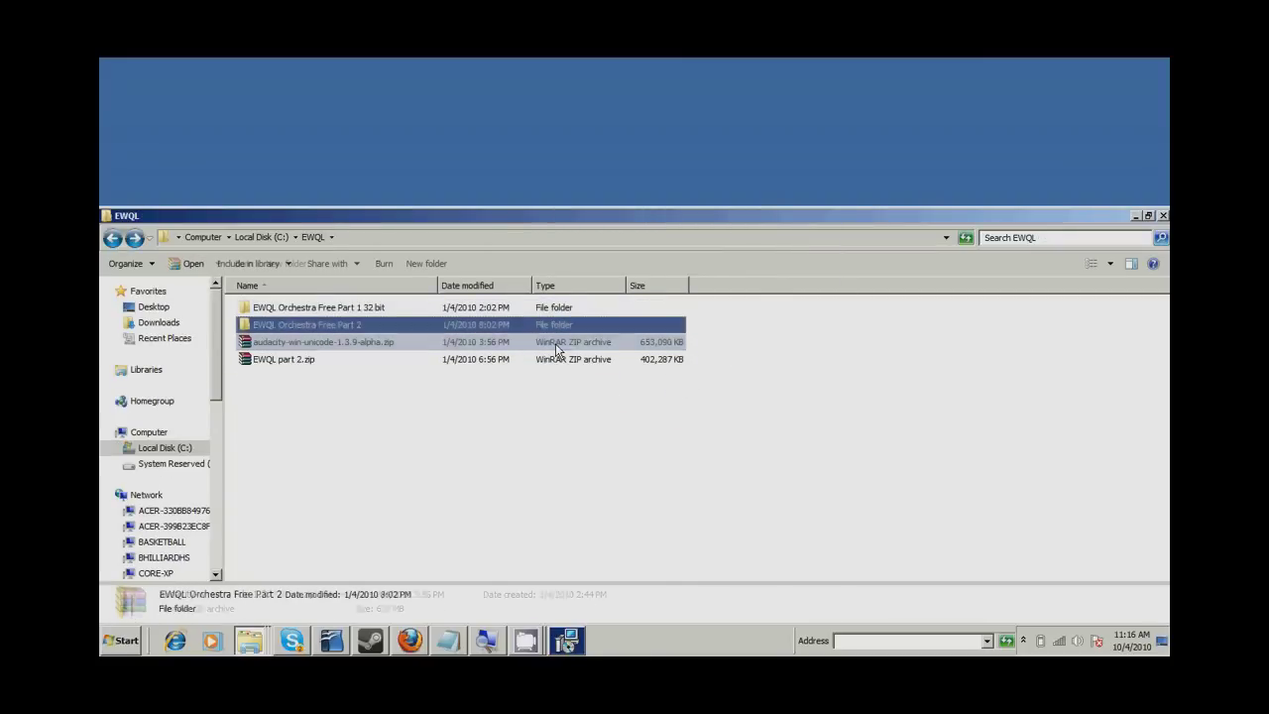
pyautogui.press('Down')
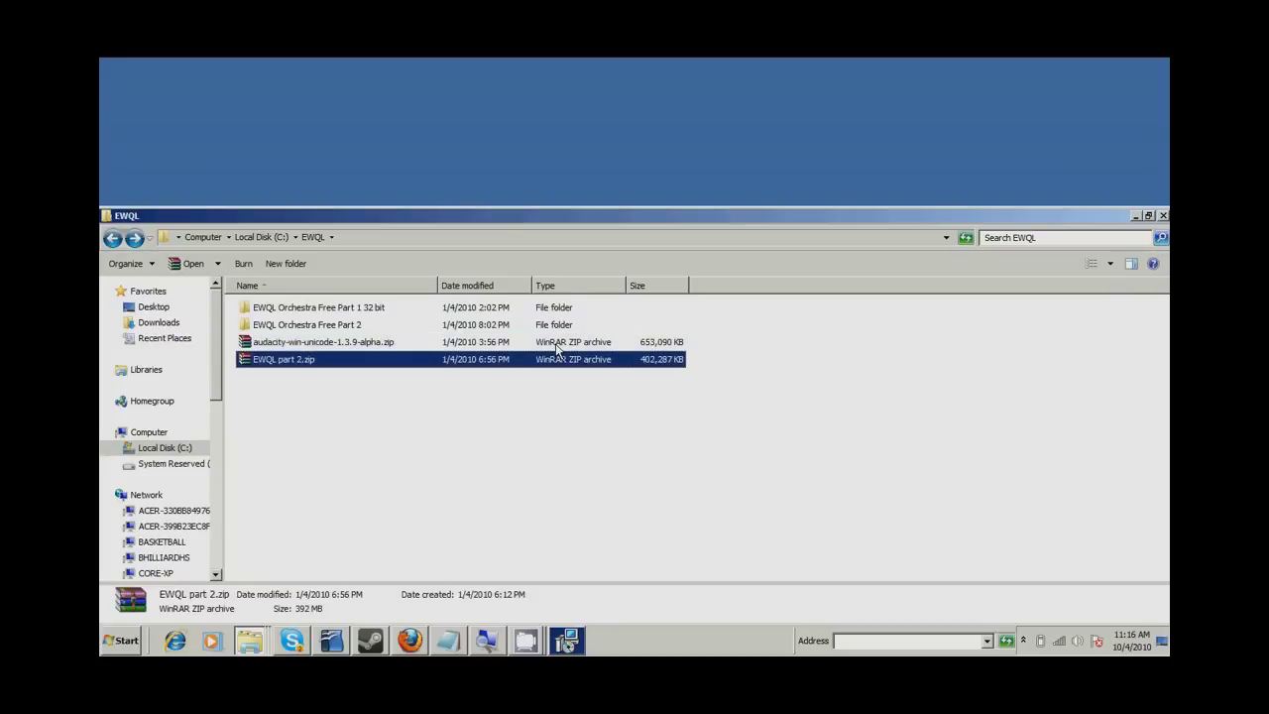
pyautogui.press('Return')
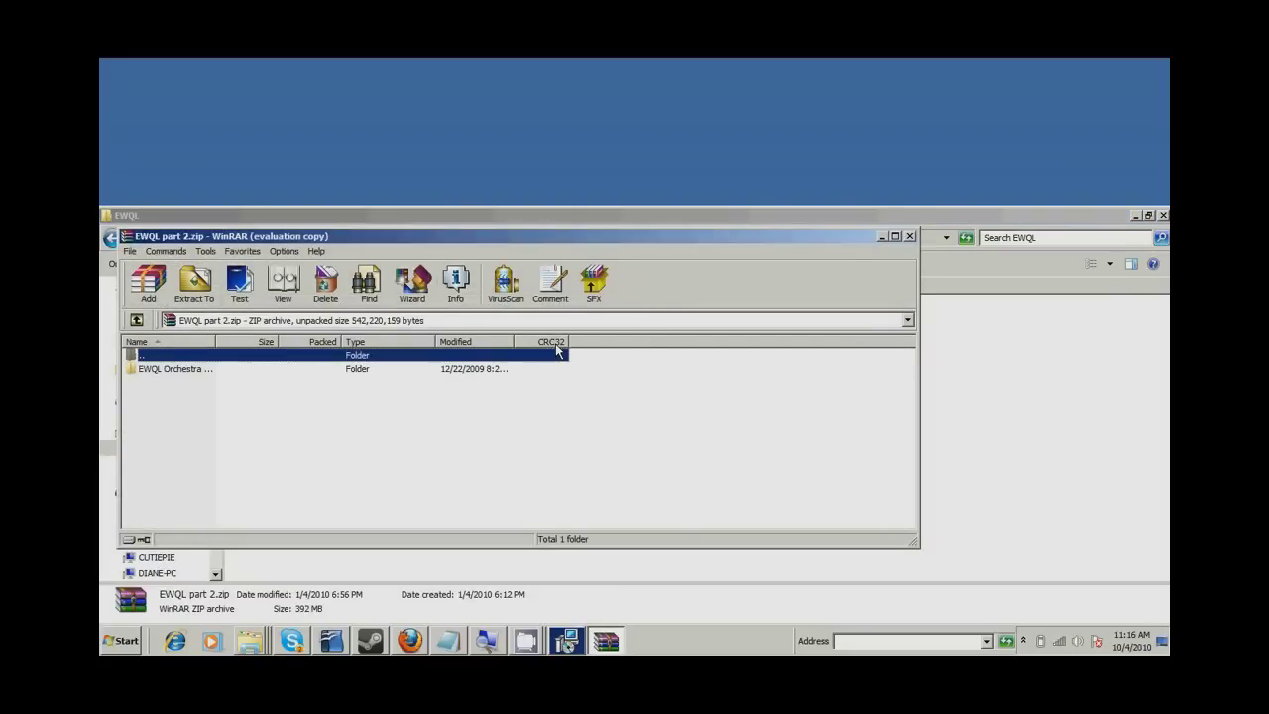
pyautogui.press('Escape')
pyautogui.press('Down')
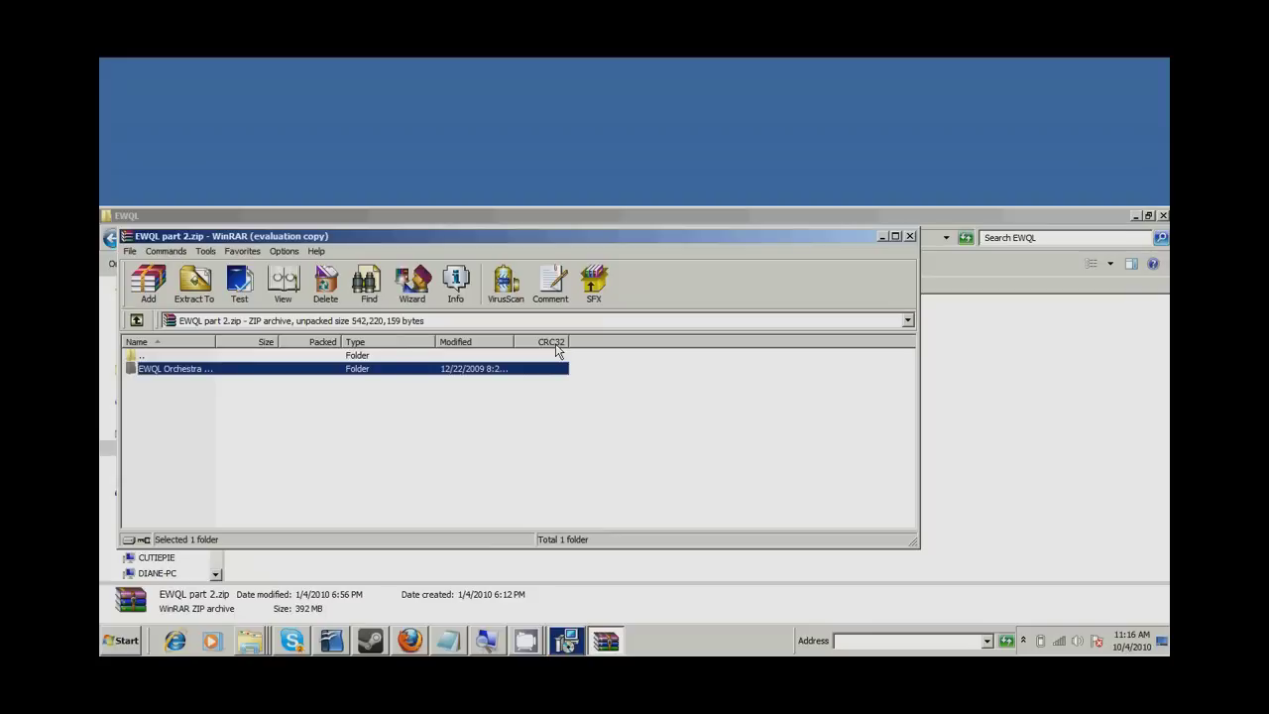
pyautogui.press('Return')
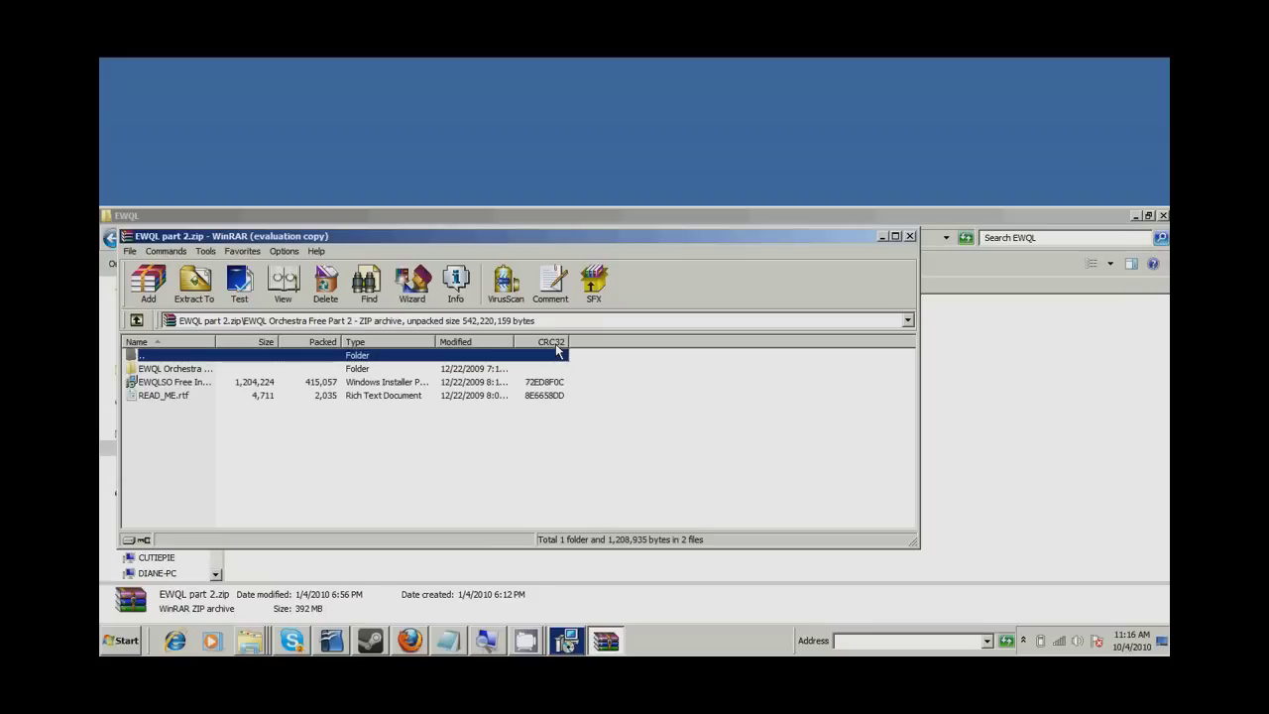
# - Review the Part 2 archive contents, and open its EWQL Orchestra Free folder to the Samples folder
pyautogui.press('Down')
pyautogui.press('Down')
pyautogui.press('Down')
pyautogui.press('Up')
pyautogui.press('Up')
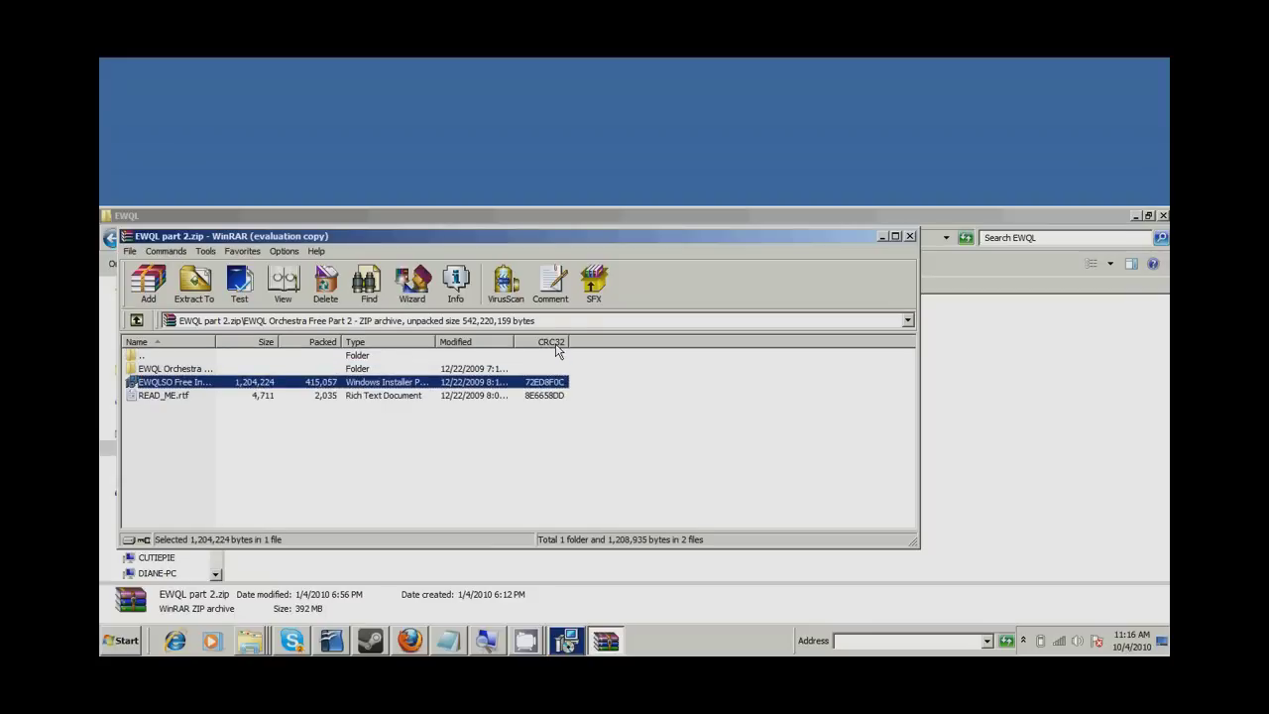
pyautogui.press('Down')
pyautogui.press('Up')
pyautogui.press('Down')
pyautogui.press('Up')
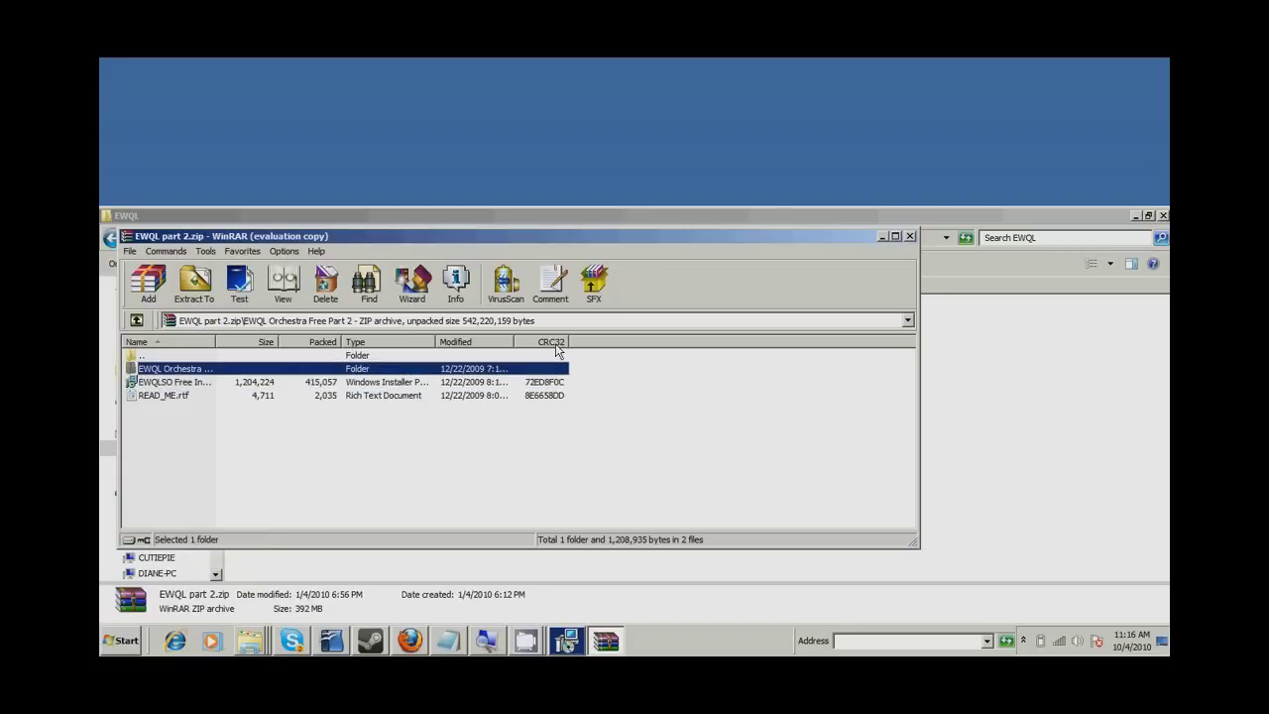
pyautogui.press('Return')
pyautogui.press('Down')
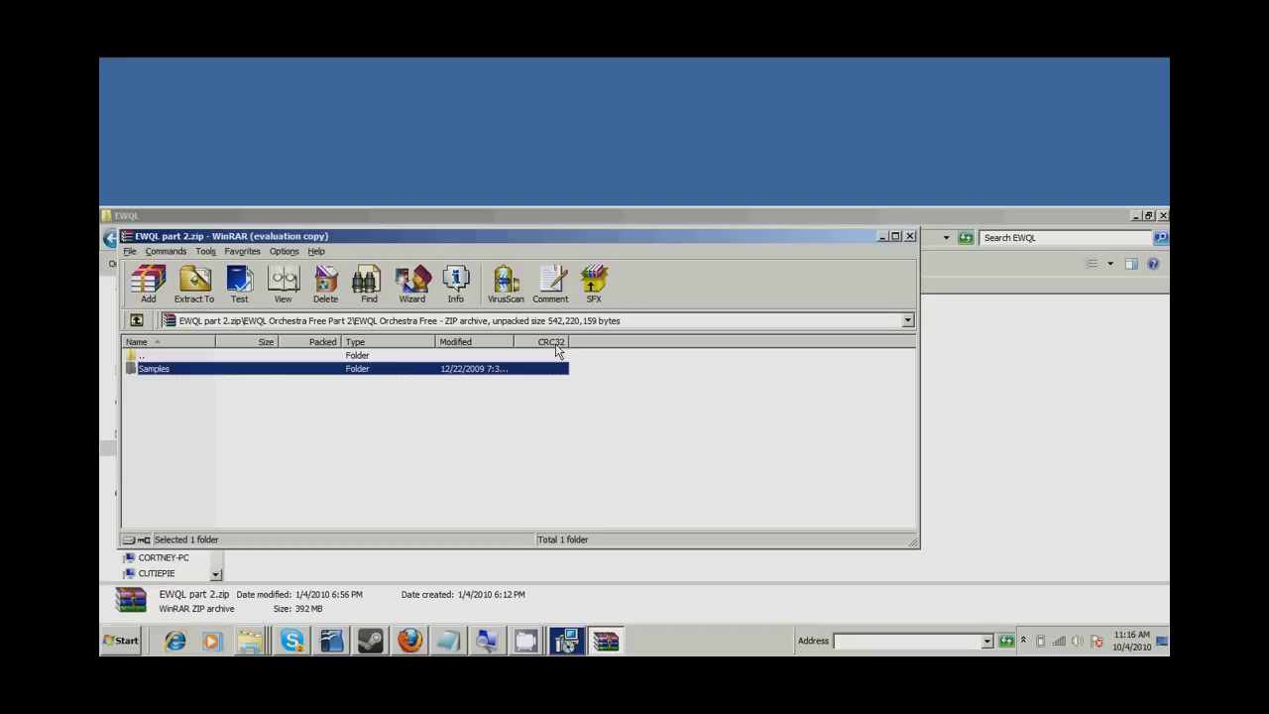
# - Return to the EWQL folder window in Explorer and select the EWQL Orchestra Free Part 2 folder
pyautogui.hotkey('alt', 'Tab')
pyautogui.hotkey('alt', 'Tab')
pyautogui.press('Tab')
pyautogui.press('Tab')
pyautogui.press('Tab')
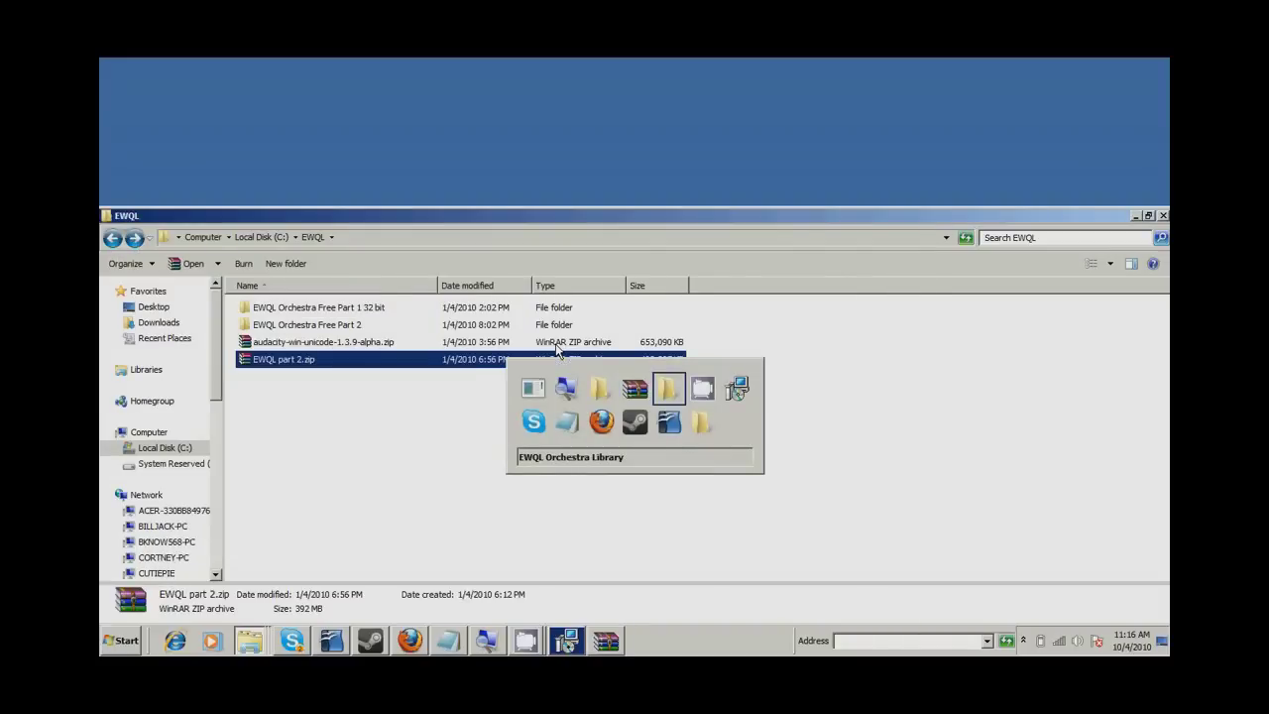
pyautogui.press('Escape')
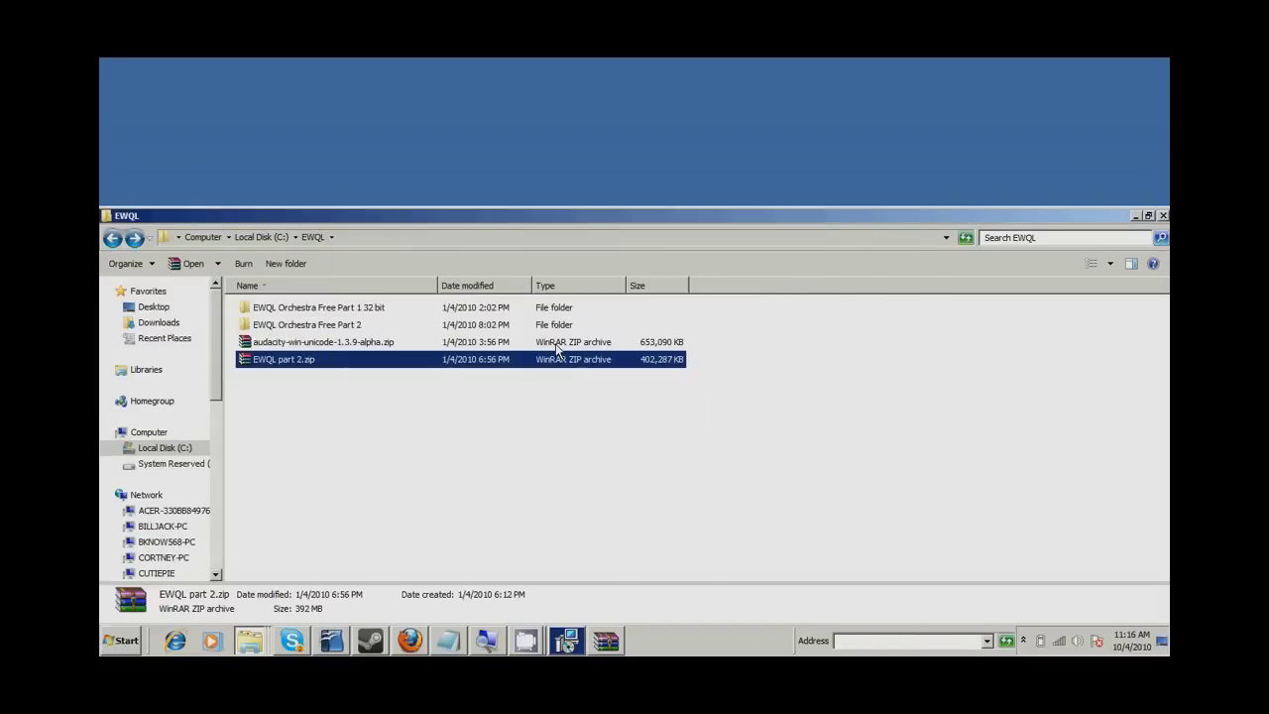
pyautogui.press('Up')
pyautogui.press('Up')
pyautogui.press('Up')
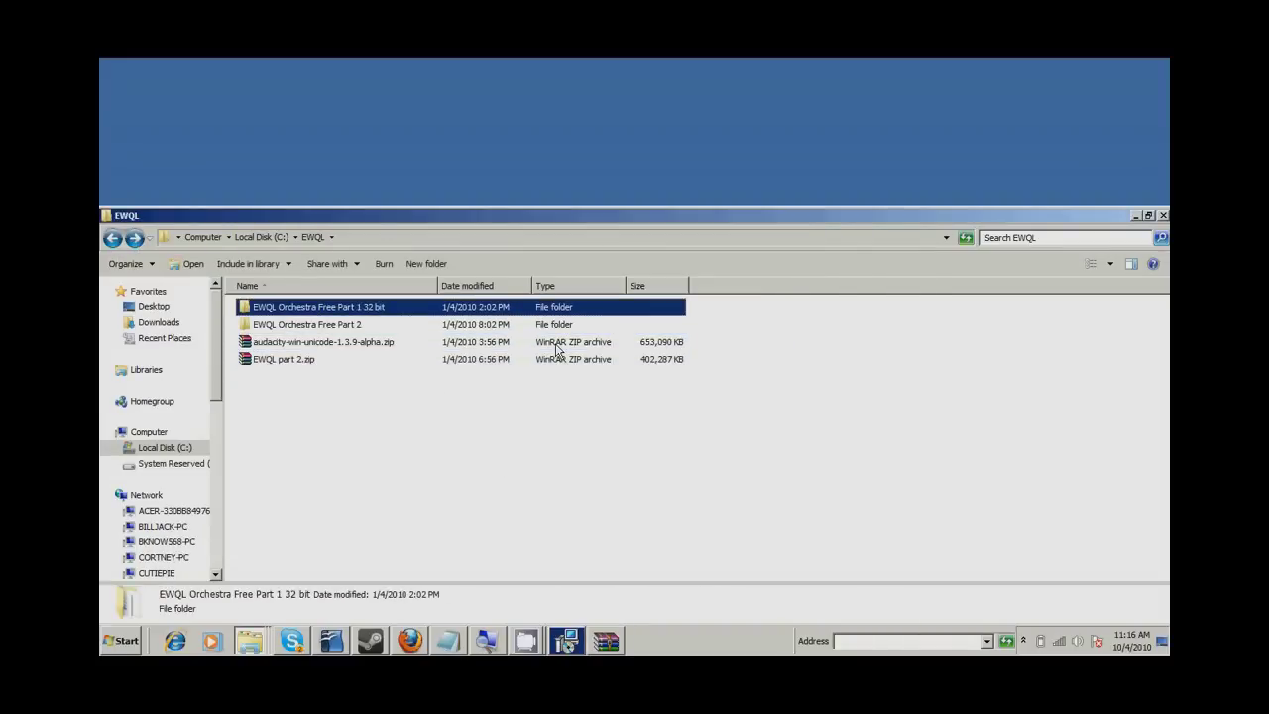
pyautogui.press('Down')
# - Switch to the EWQL Orchestra Library window, go up to Local Disk (C:) and reopen the library folder
pyautogui.hotkey('alt', 'Tab')
pyautogui.press('Down')
pyautogui.press('Up')
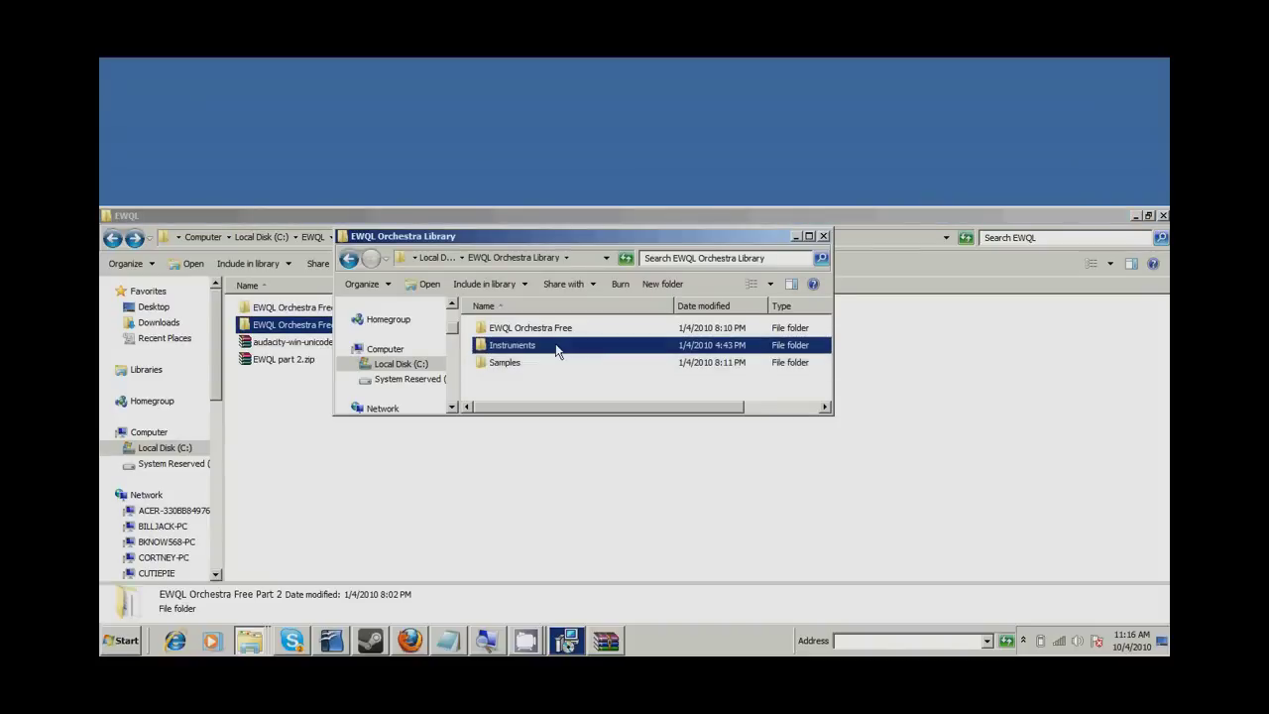
pyautogui.press('Up')
pyautogui.press('Down')
pyautogui.press('BackSpace')
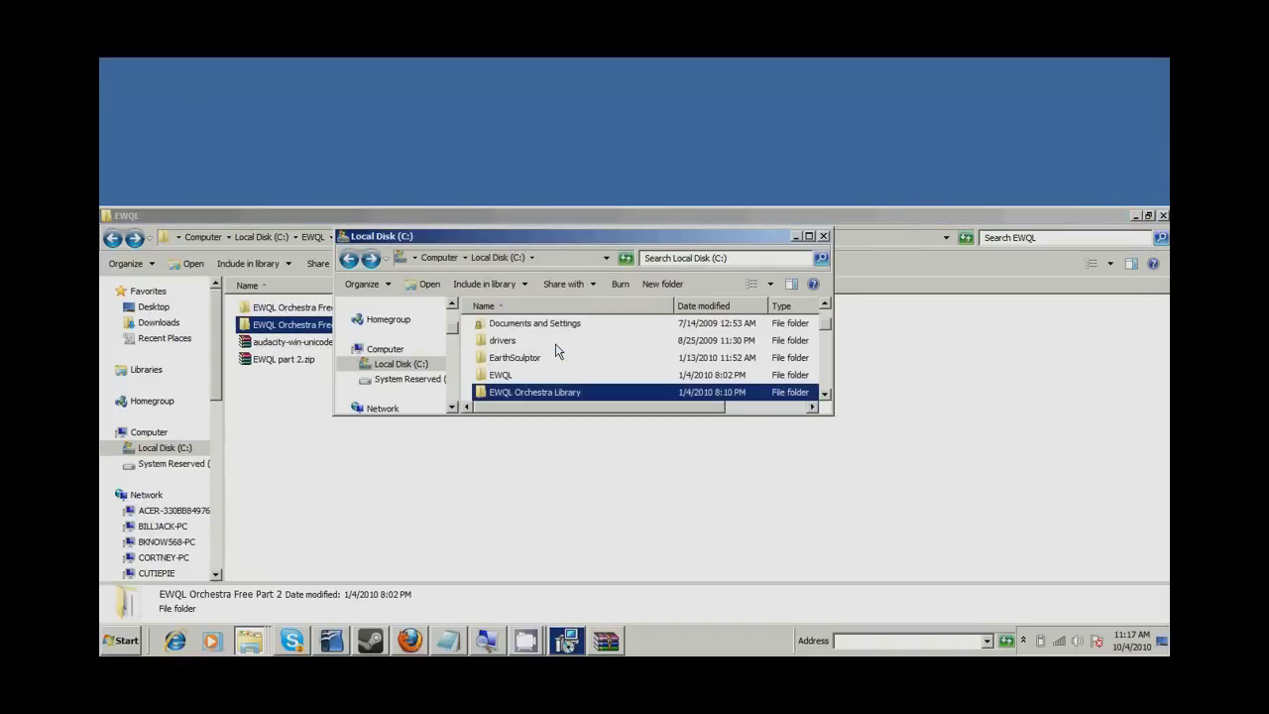
pyautogui.press('Return')
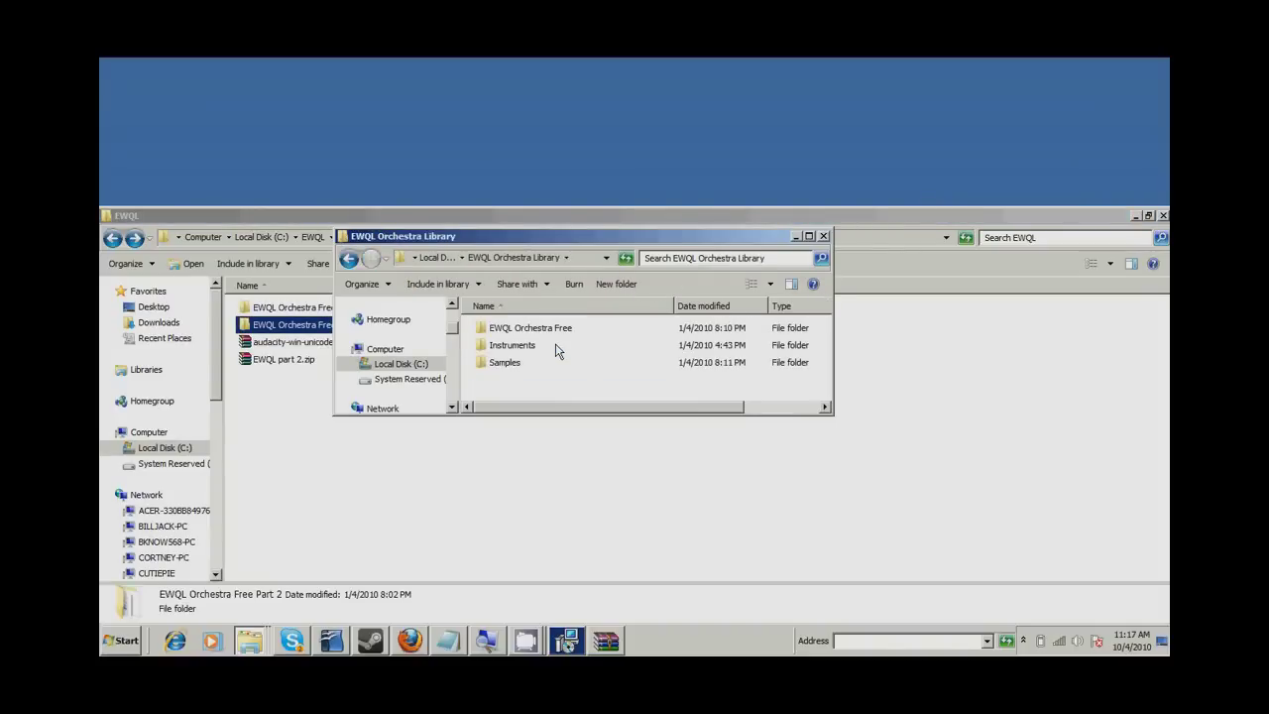
# - Look inside the library's Samples folder, return to EWQL Orchestra Library and select the Instruments folder
pyautogui.press('Down')
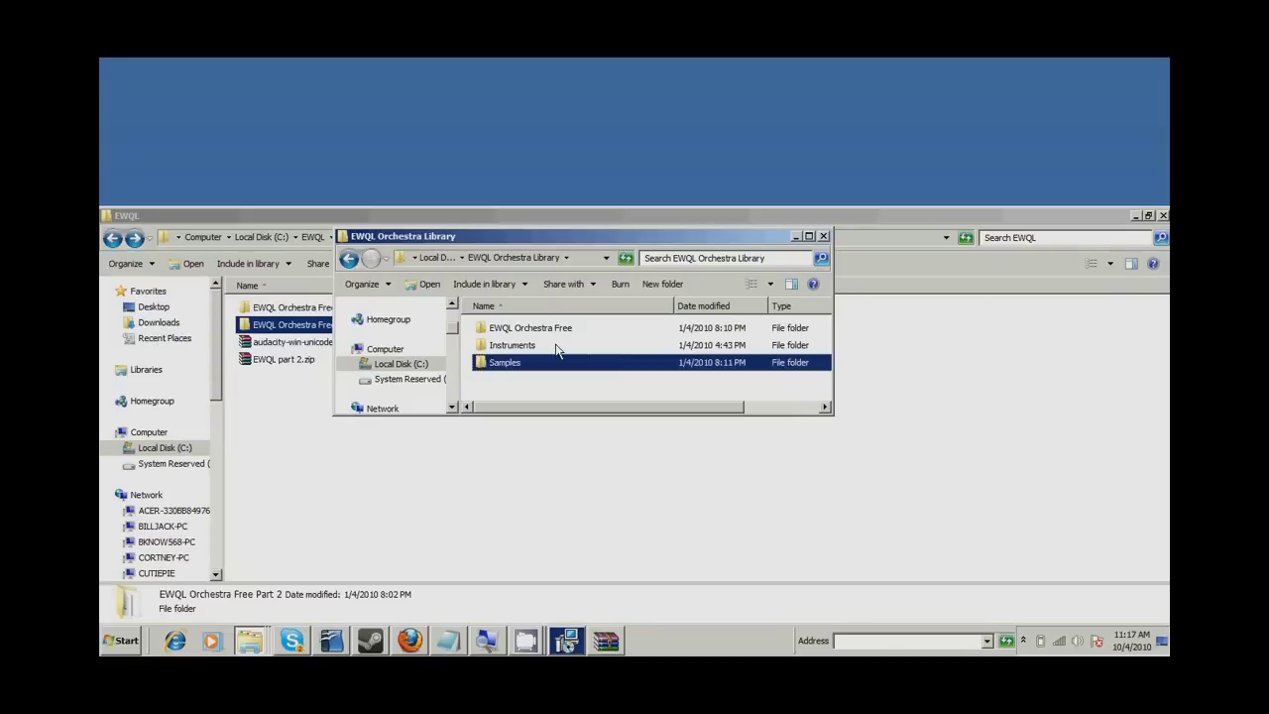
pyautogui.press('Up')
pyautogui.press('Down')
pyautogui.press('Return')
pyautogui.press('BackSpace')
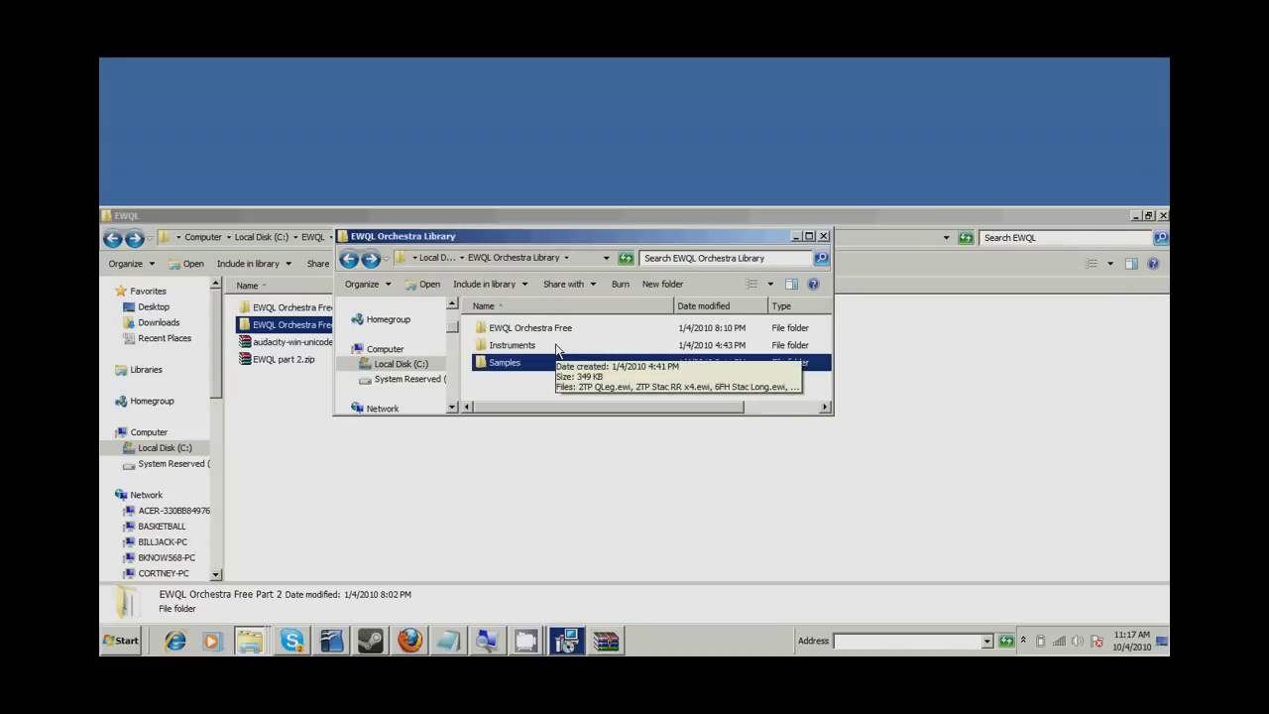
pyautogui.press('Return')
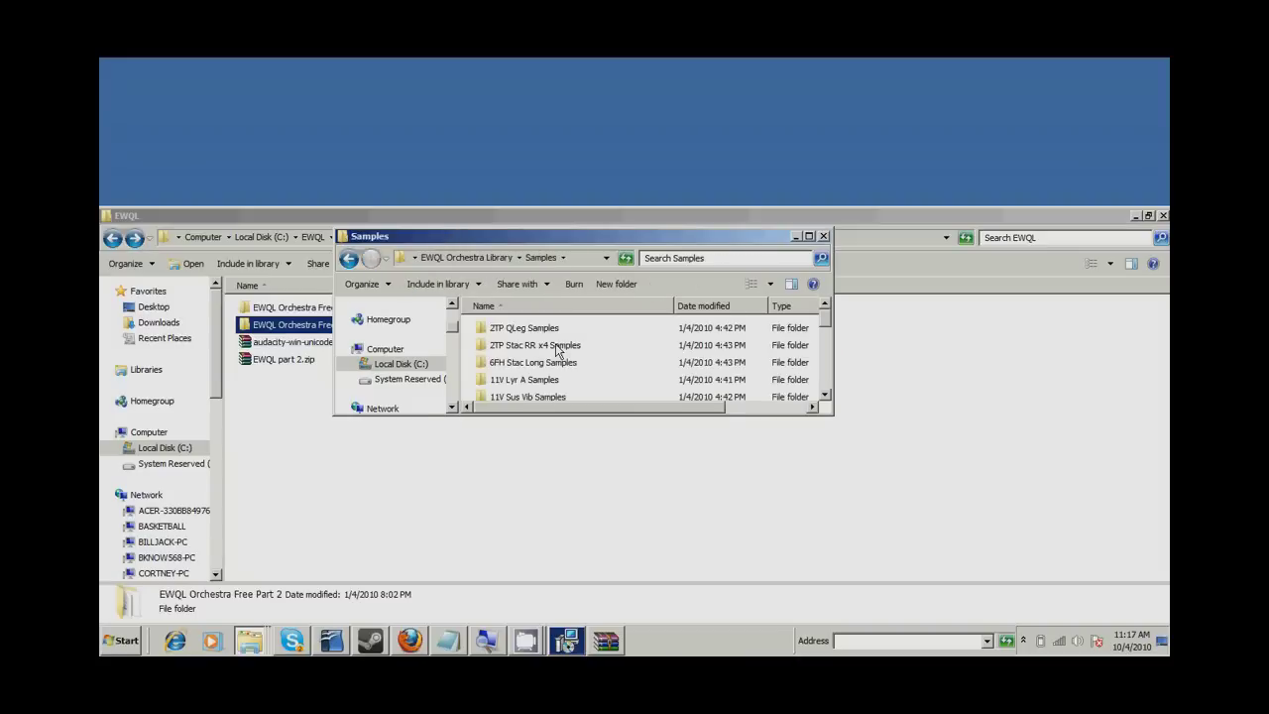
pyautogui.press('BackSpace')
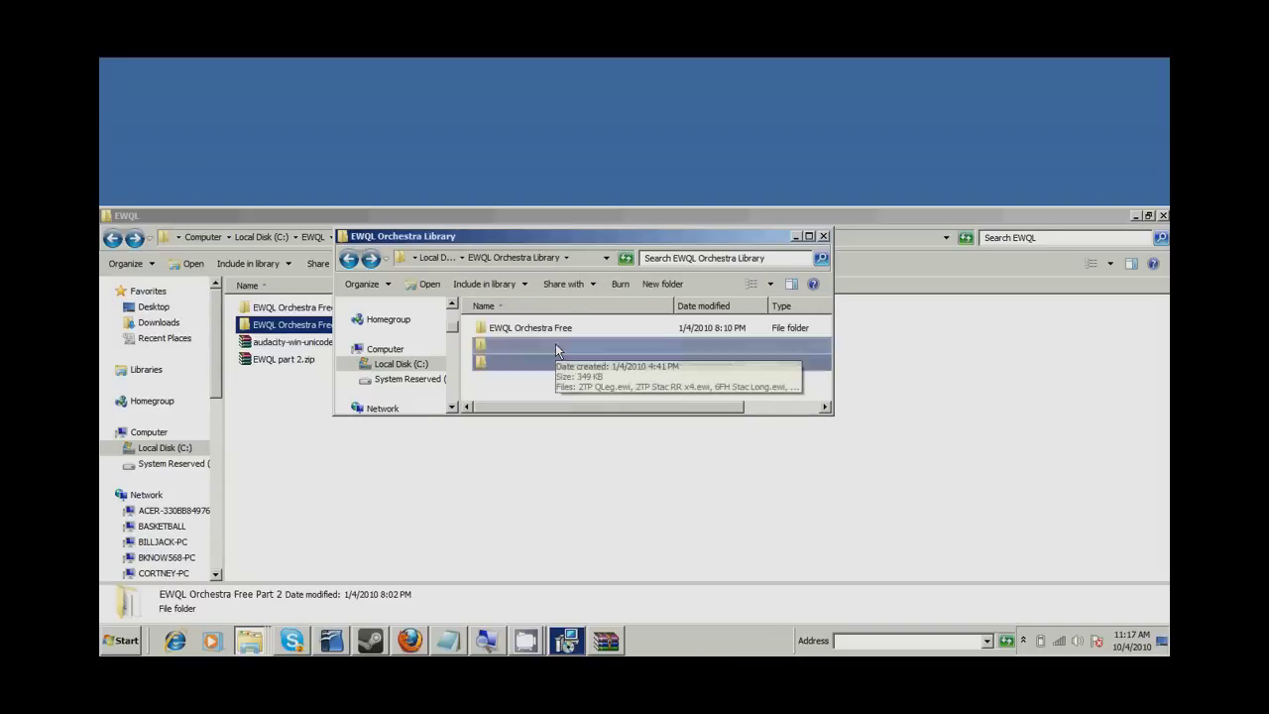
pyautogui.click(555, 347)
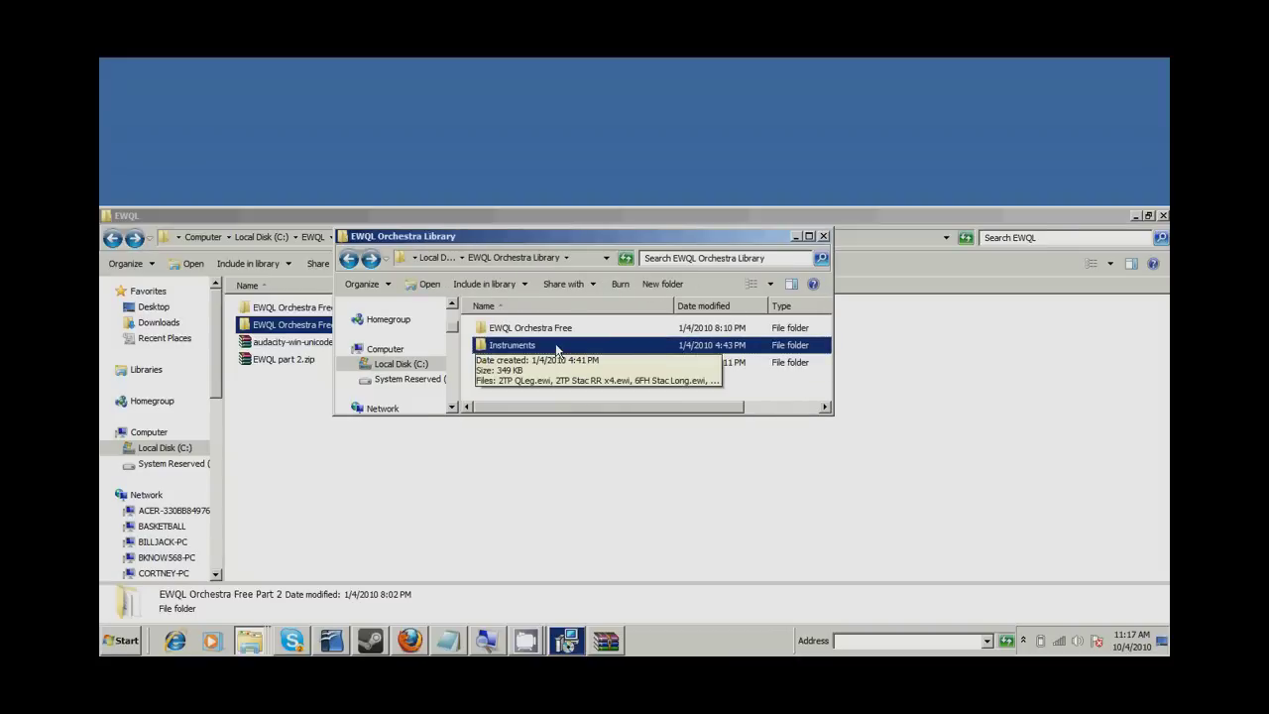
# - Open the EWQL Orchestra Library's Instruments folder and look through its EWI instrument files
pyautogui.press('Up')
pyautogui.press('Down')
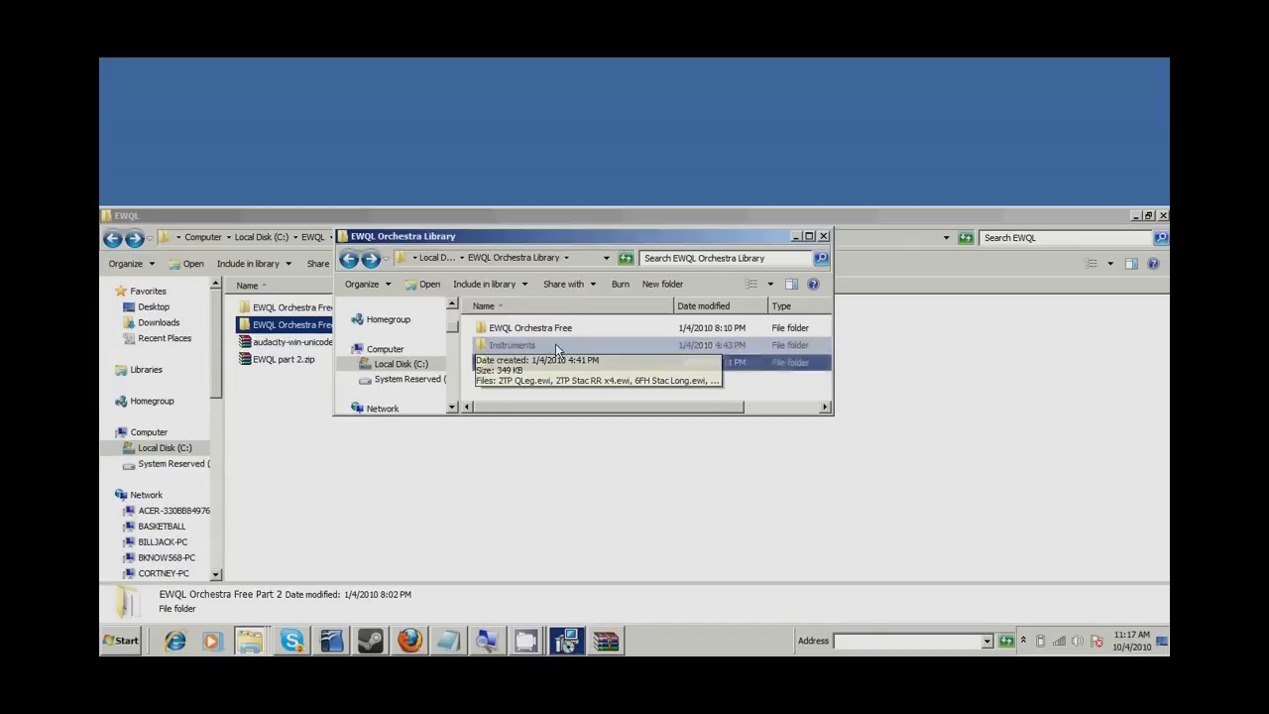
pyautogui.press('Down')
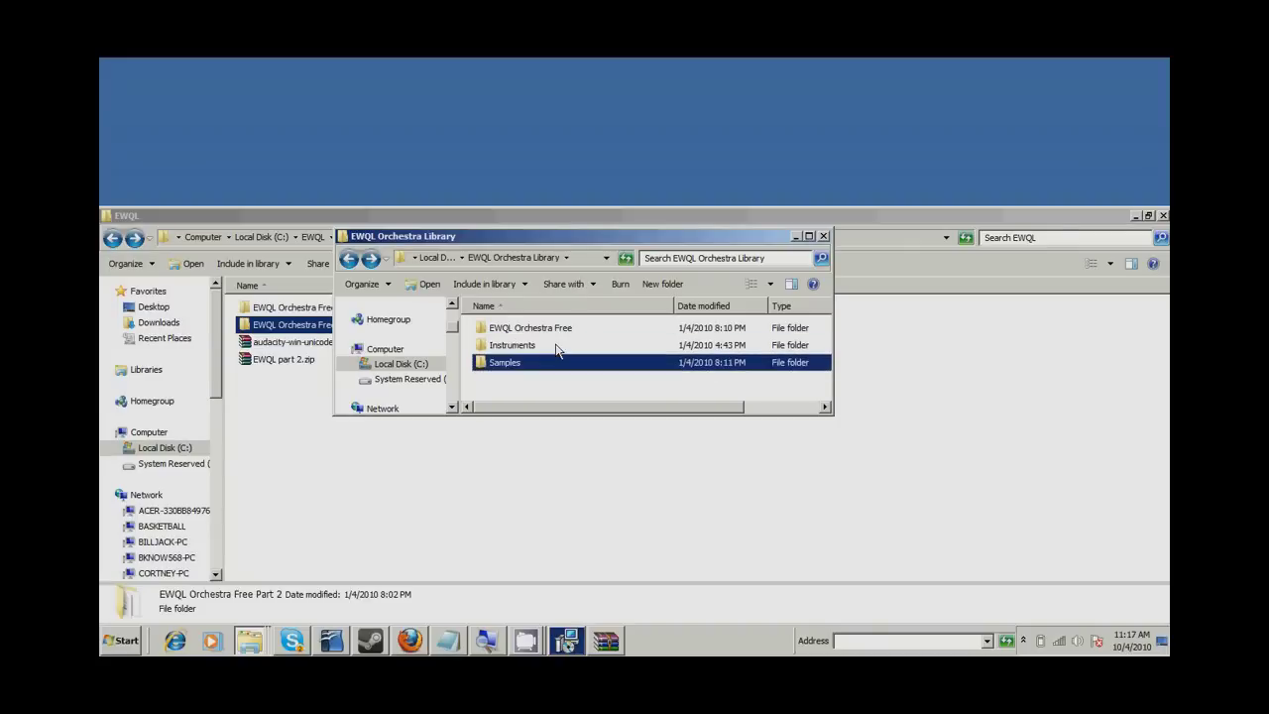
pyautogui.press('Up')
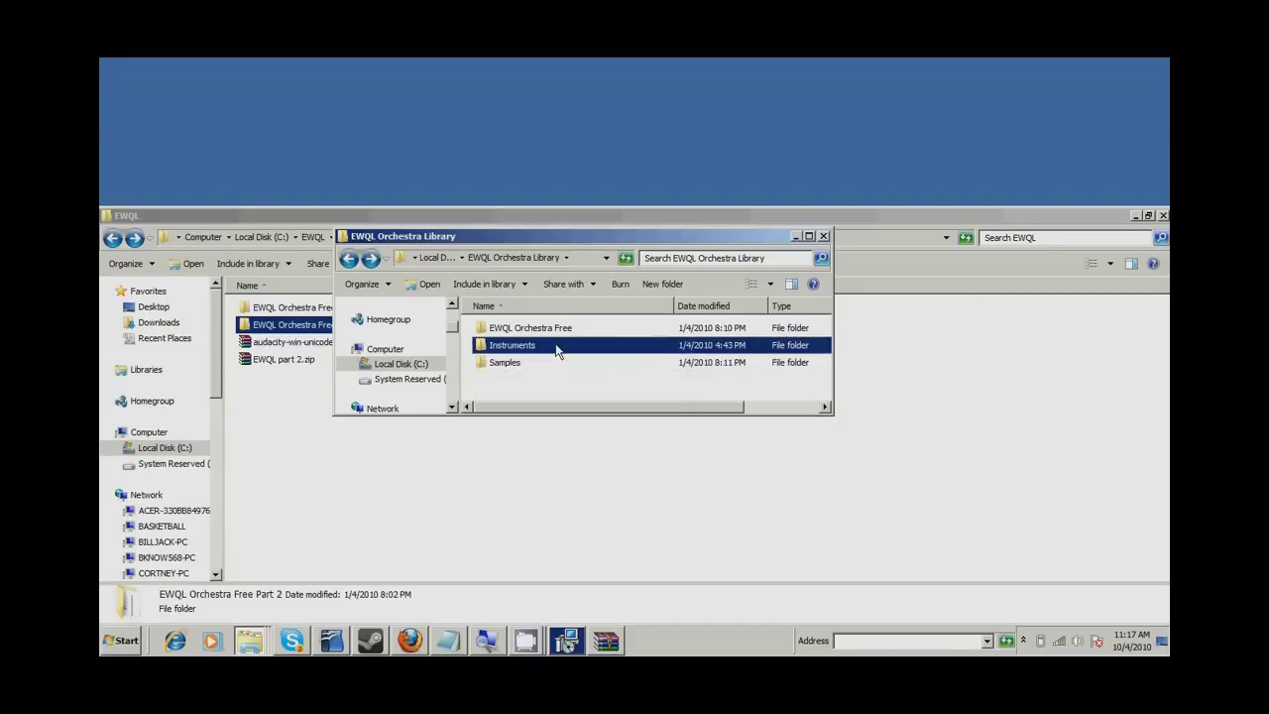
pyautogui.press('Return')
pyautogui.press('Down')
pyautogui.press('Down')
pyautogui.press('Down')
pyautogui.press('Down')
pyautogui.press('Down')
pyautogui.press('Down')
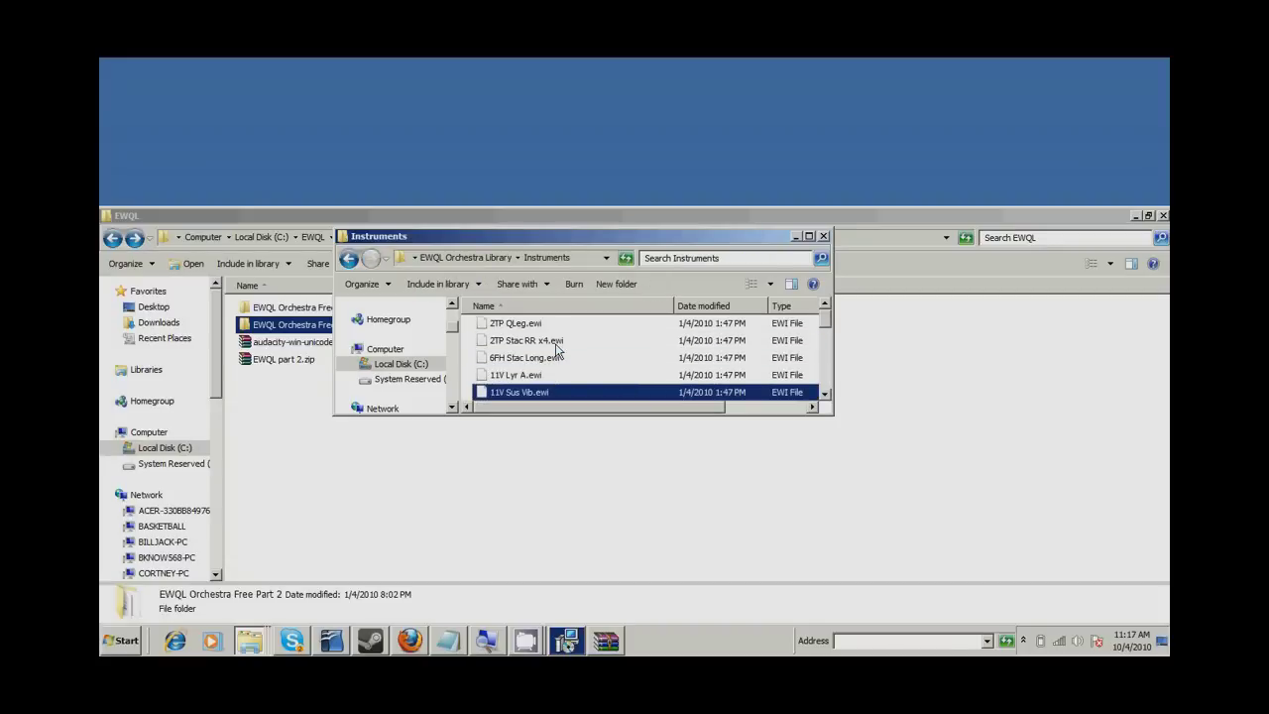
pyautogui.press('Down')
pyautogui.press('Down')
pyautogui.press('Down')
pyautogui.press('Down')
pyautogui.press('Down')
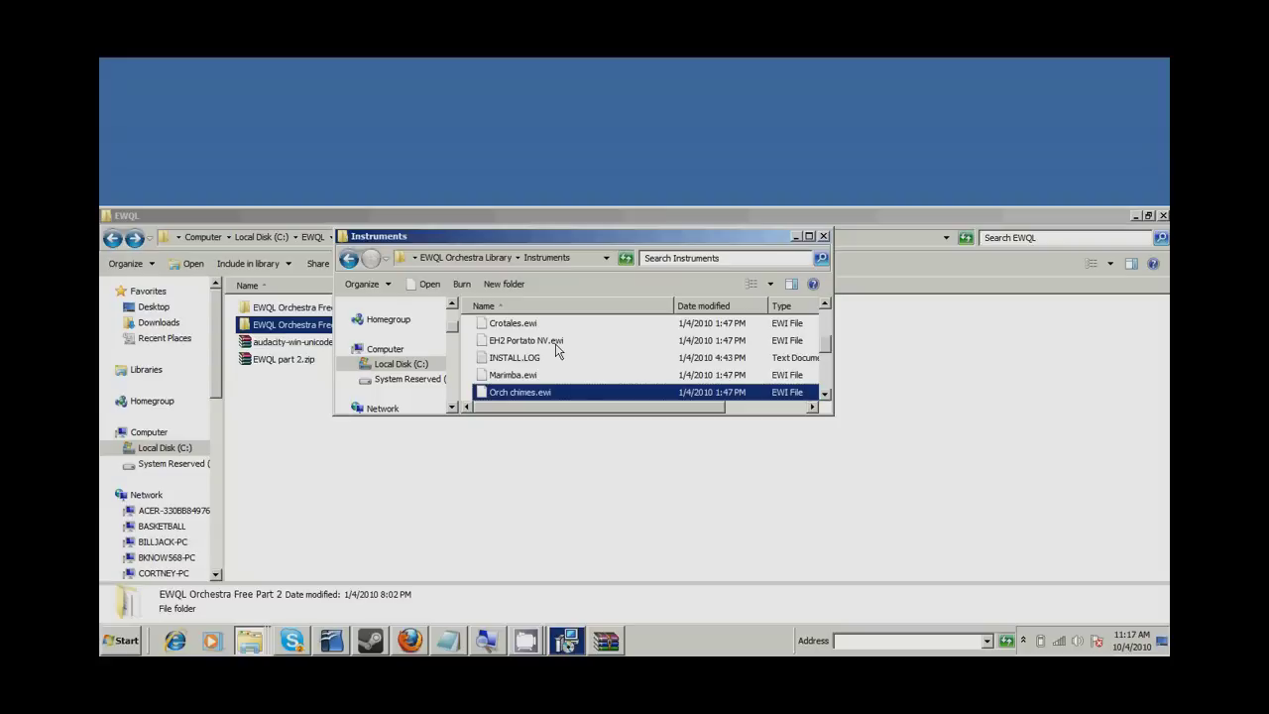
pyautogui.press('Down')
# - Return to EWQL Orchestra Library, open its Samples folder and look through the sample subfolders
pyautogui.press('BackSpace')
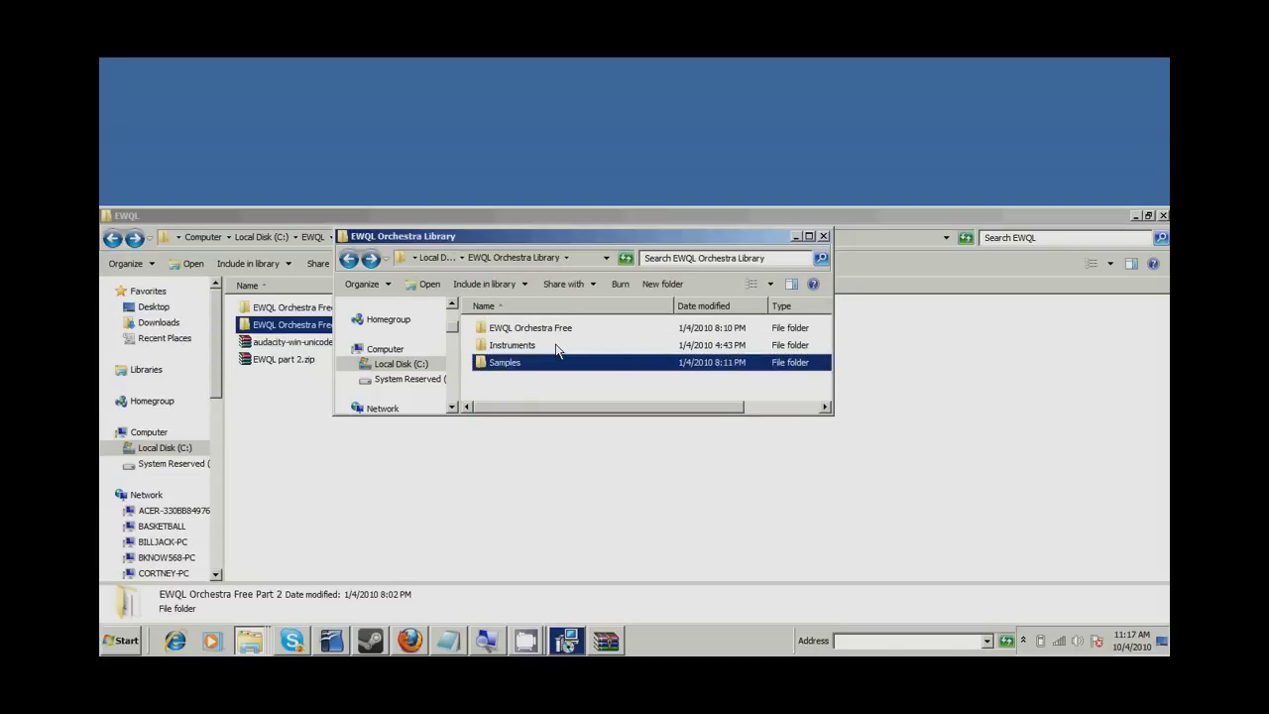
pyautogui.press('Return')
pyautogui.press('Down')
pyautogui.press('Down')
pyautogui.press('Down')
pyautogui.press('Down')
pyautogui.press('Down')
pyautogui.press('Down')
pyautogui.press('Down')
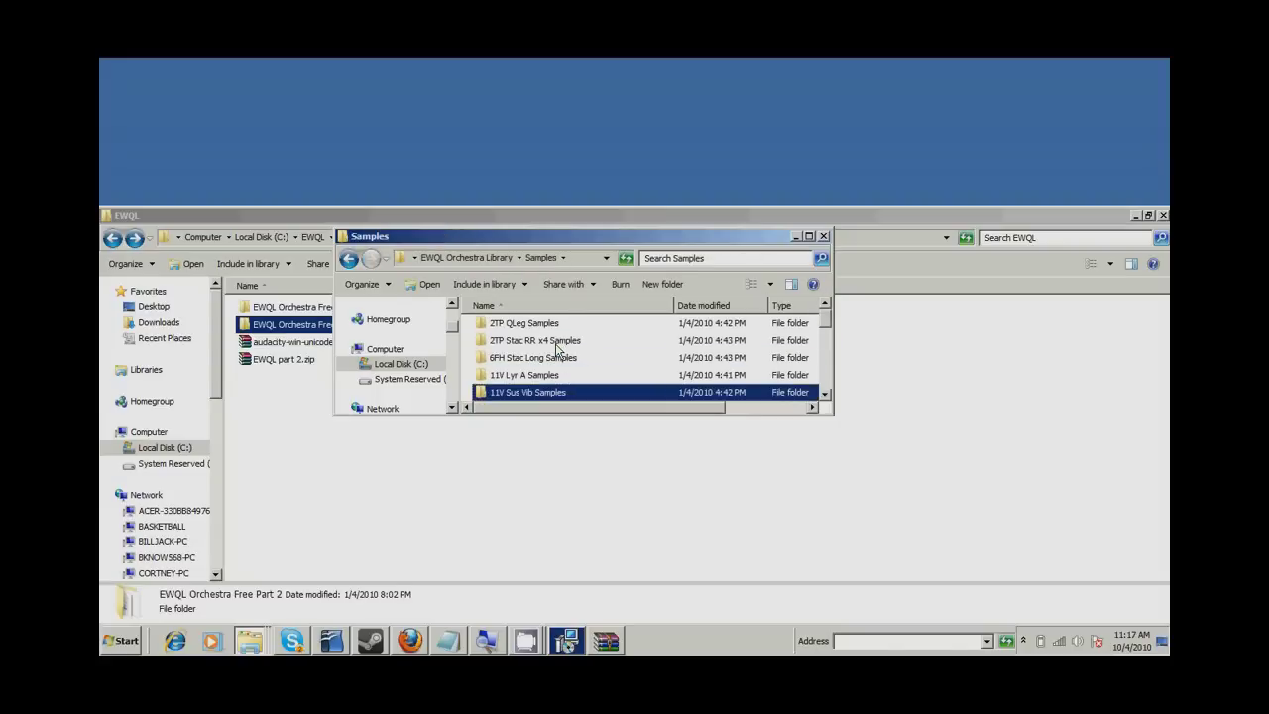
pyautogui.press('Down')
pyautogui.press('Down')
# - Switch to the EWQL part 2.zip archive in WinRAR and go up to its EWQL Orchestra Free Part 2 folder
pyautogui.hotkey('alt', 'Tab')
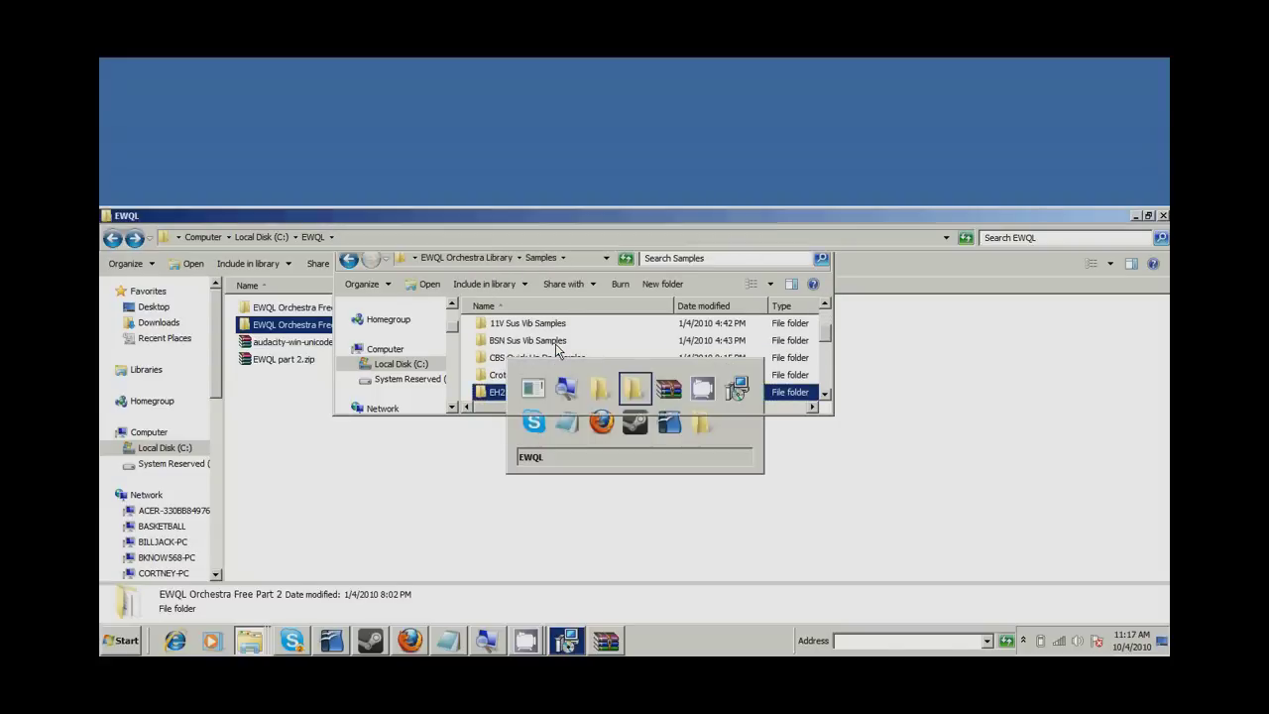
pyautogui.press('Down')
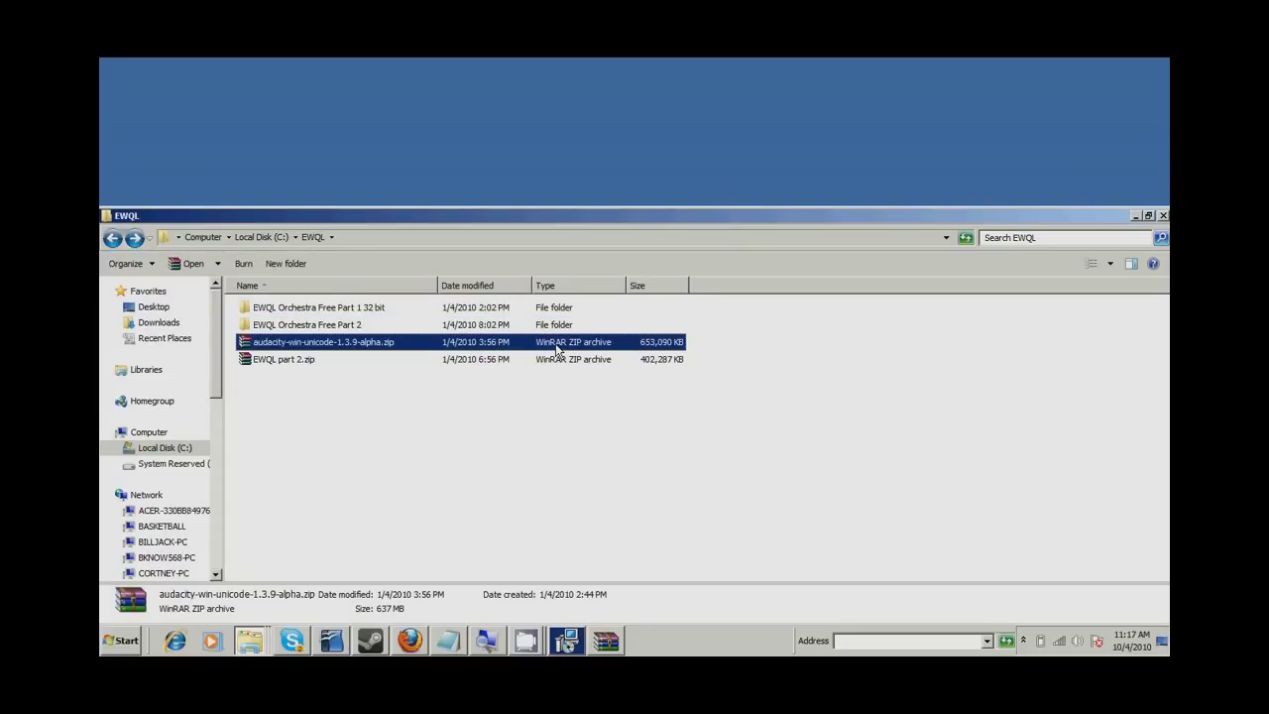
pyautogui.hotkey('alt', 'Tab')
pyautogui.hotkey('alt', 'Tab')
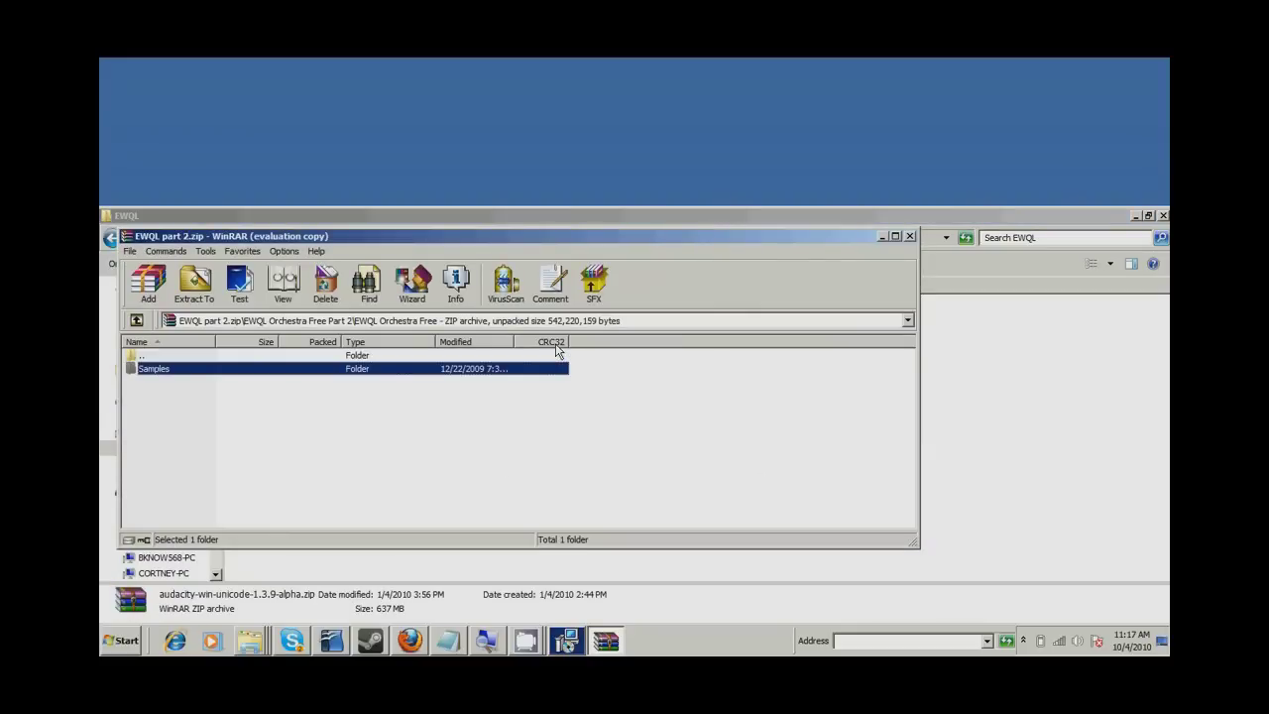
pyautogui.press('BackSpace')
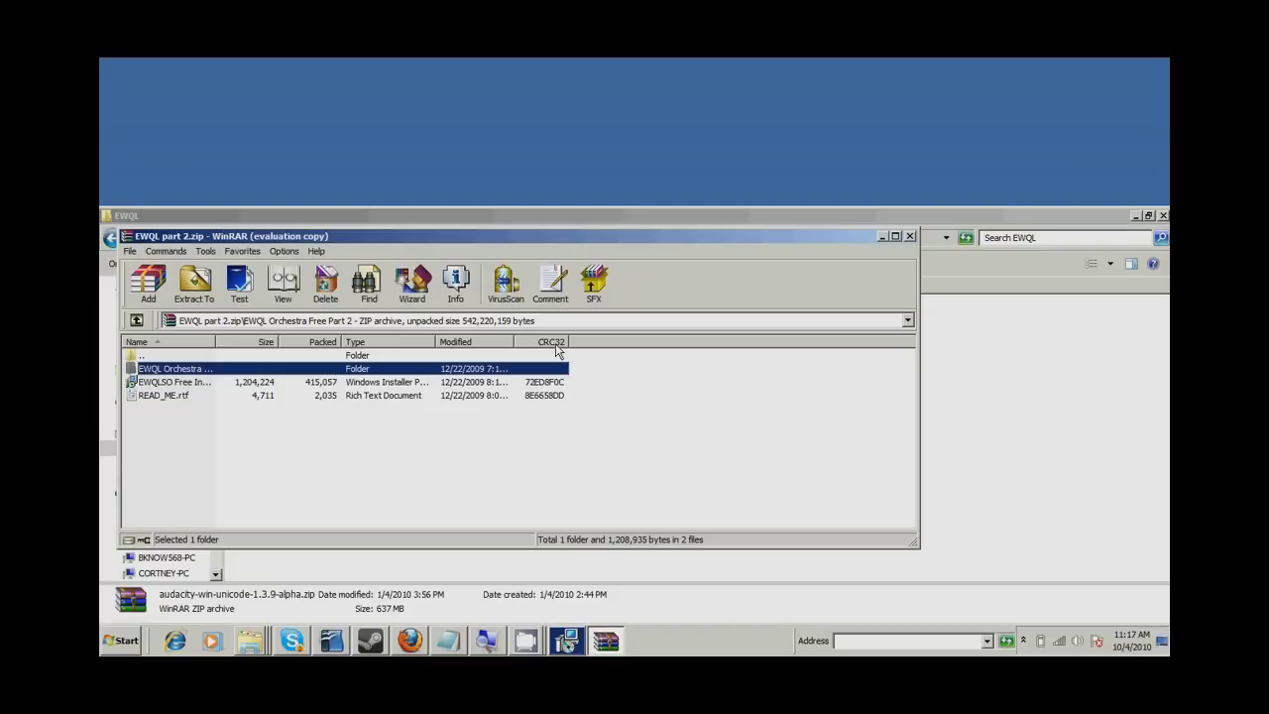
# - Review the archive's EWQL Orchestra Free folder, EWQLSO Free Installer Part 2.msi and READ_ME.rtf
pyautogui.press('Down')
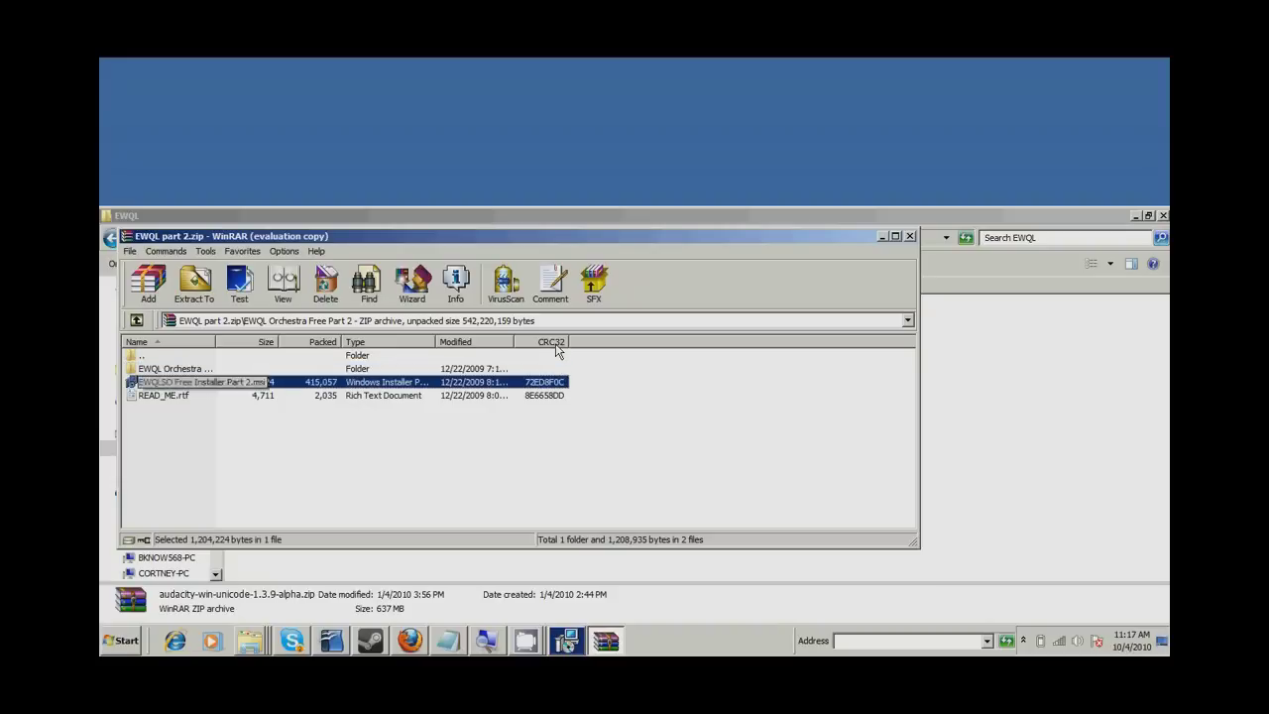
pyautogui.press('Up')
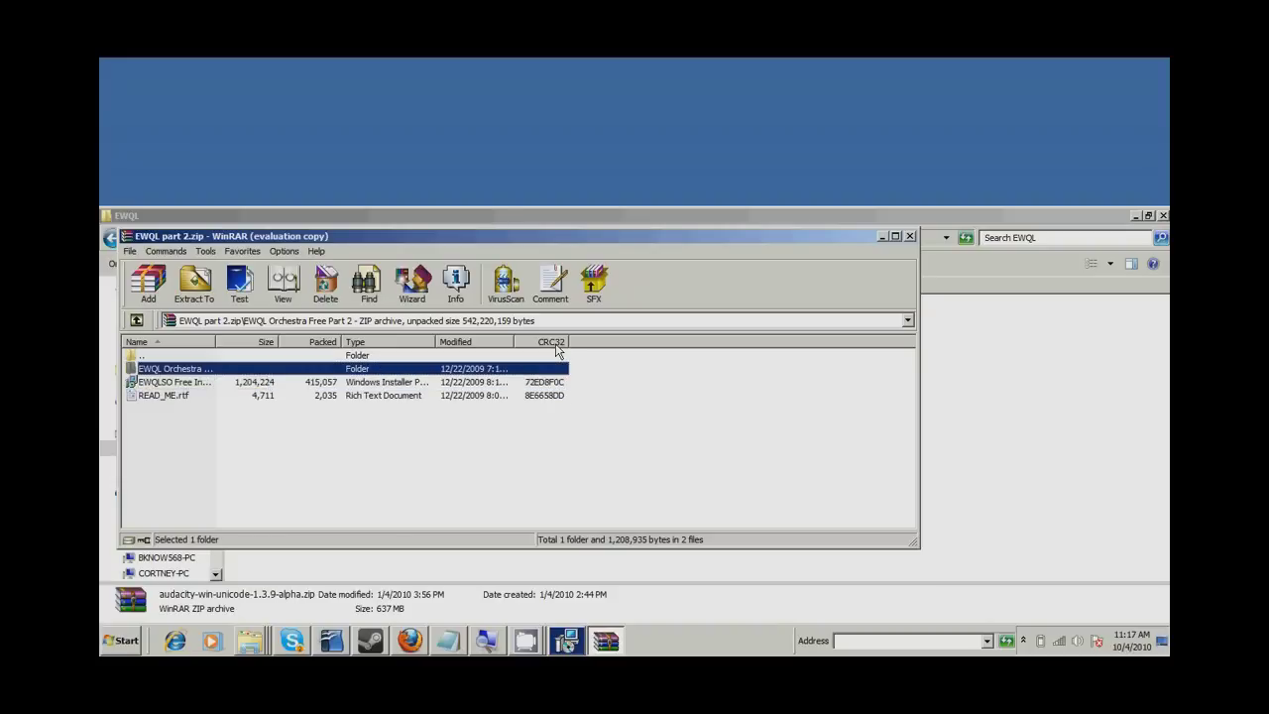
pyautogui.press('Return')
pyautogui.press('Return')
pyautogui.press('Down')
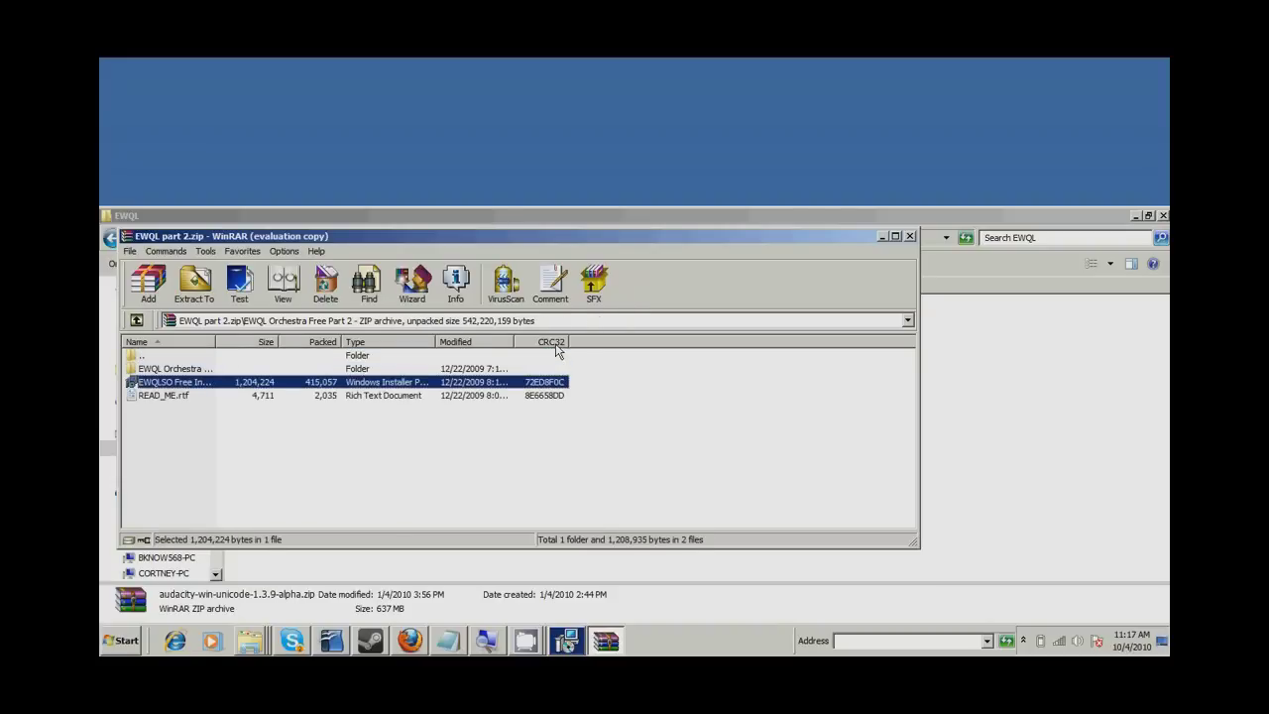
pyautogui.press('Down')
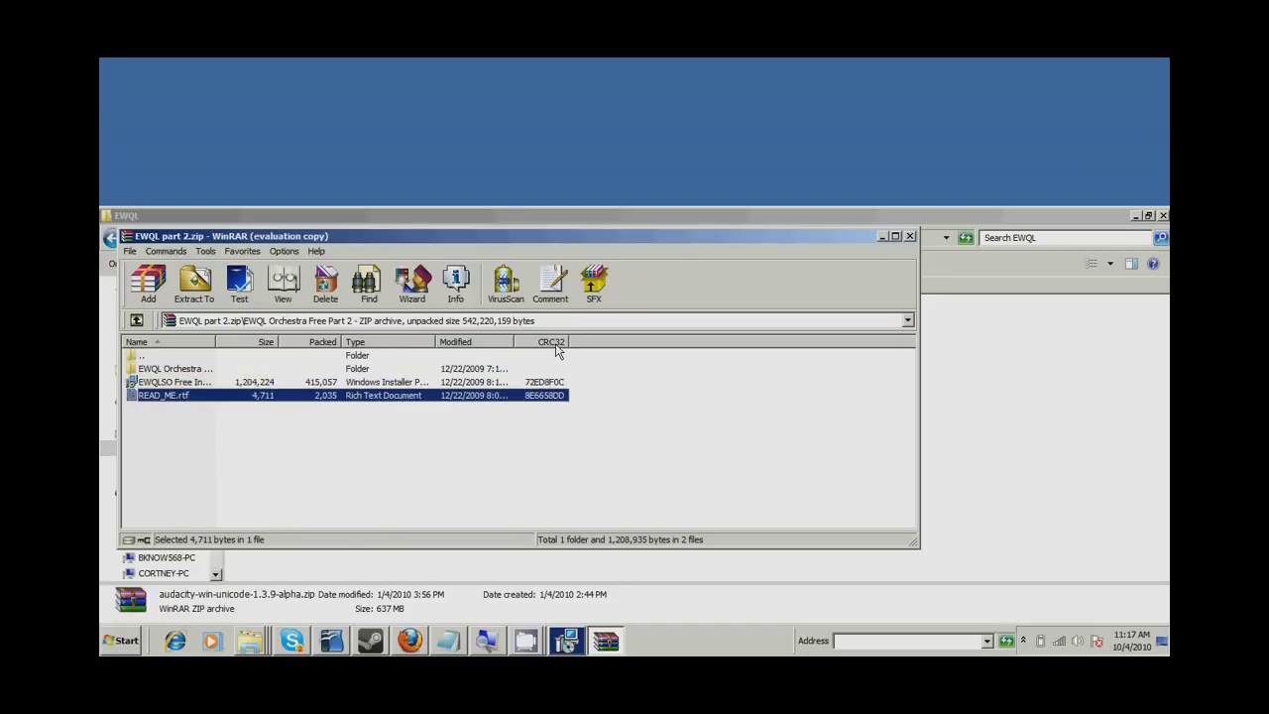
pyautogui.press('Up')
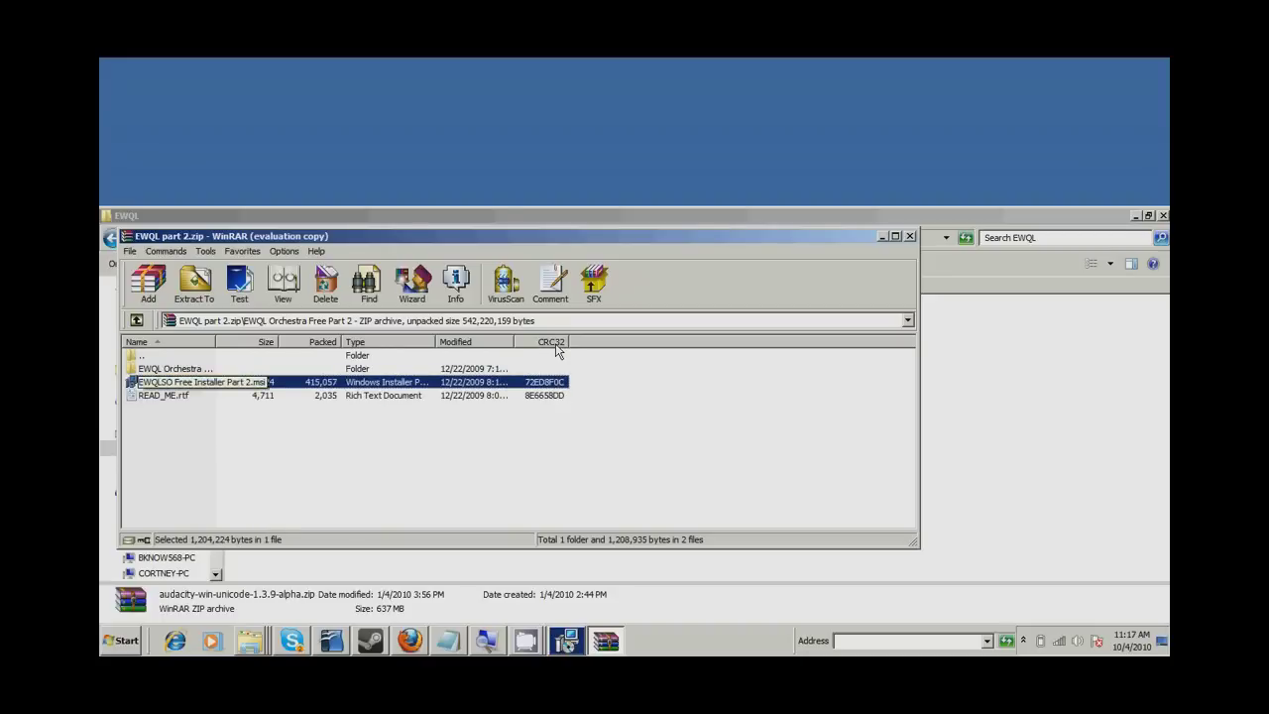
pyautogui.press('Up')
# - Open the Samples folder inside the archive's EWQL Orchestra Free folder and look through its sample folders
pyautogui.press('Return')
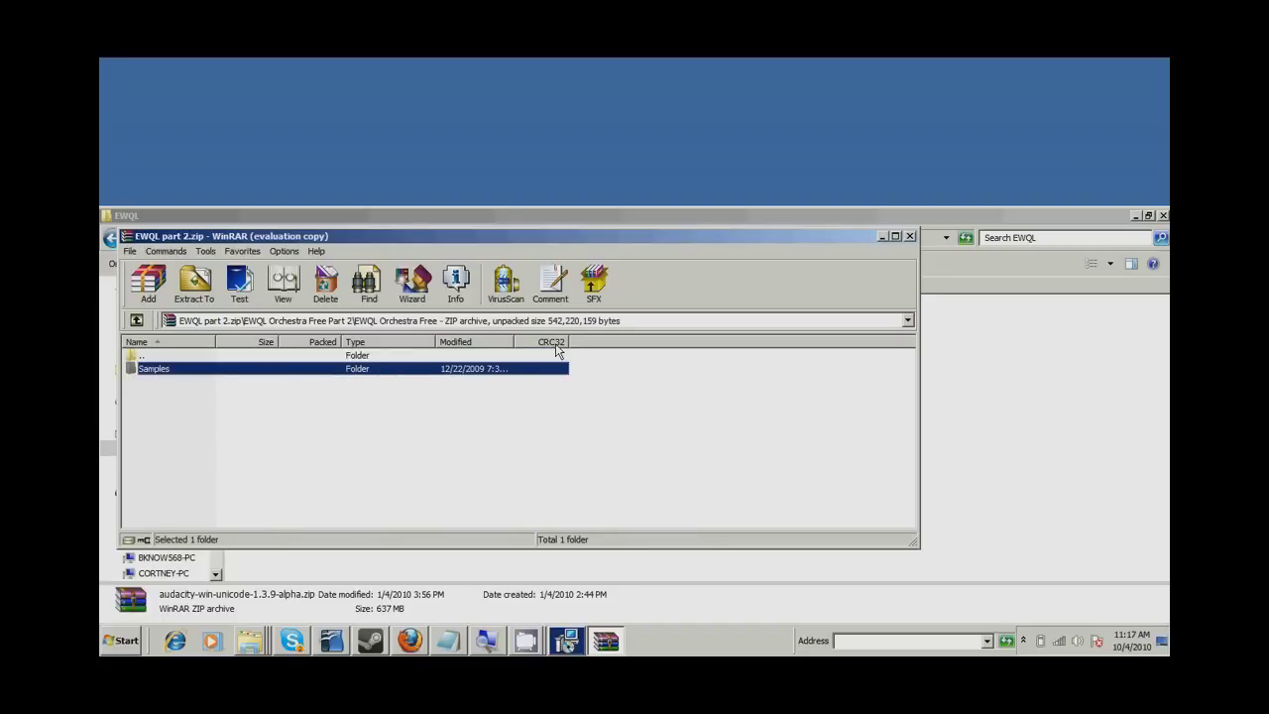
pyautogui.press('Return')
pyautogui.press('Down')
pyautogui.press('Down')
pyautogui.press('Down')
pyautogui.press('Down')
pyautogui.press('Down')
pyautogui.press('Down')
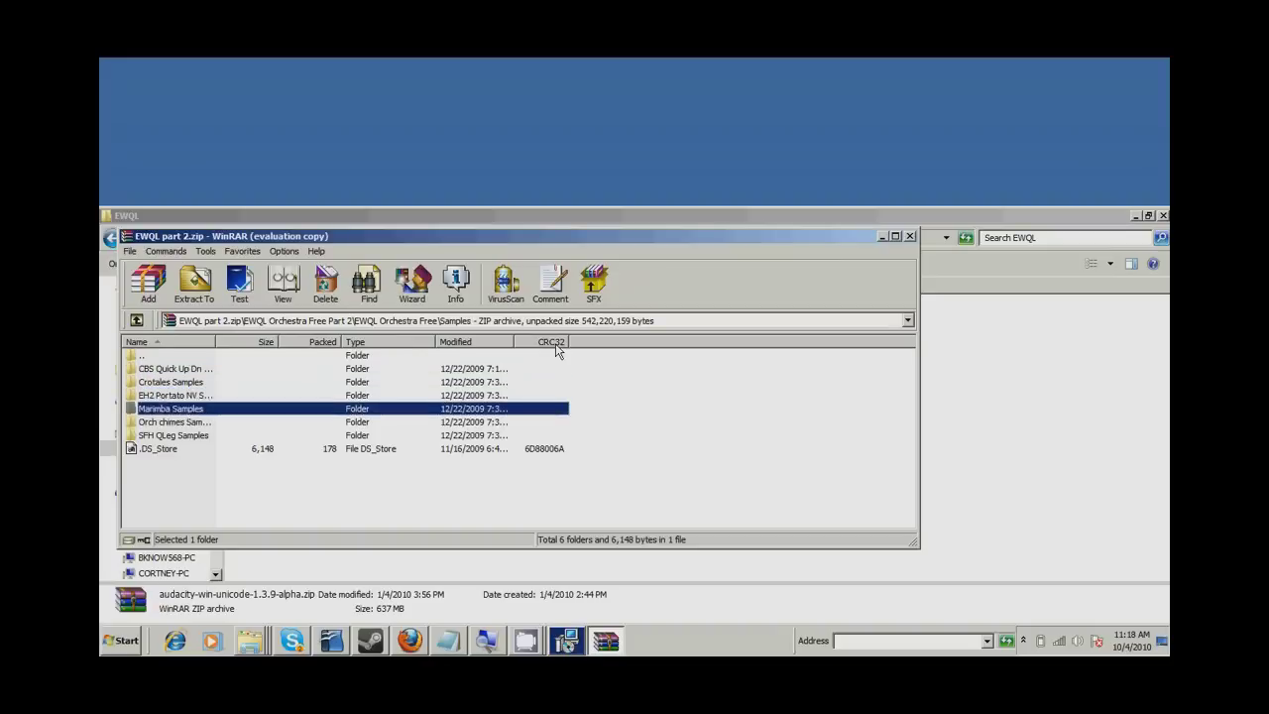
pyautogui.press('Down')
pyautogui.press('Up')
pyautogui.press('Up')
pyautogui.press('Up')
pyautogui.press('Up')
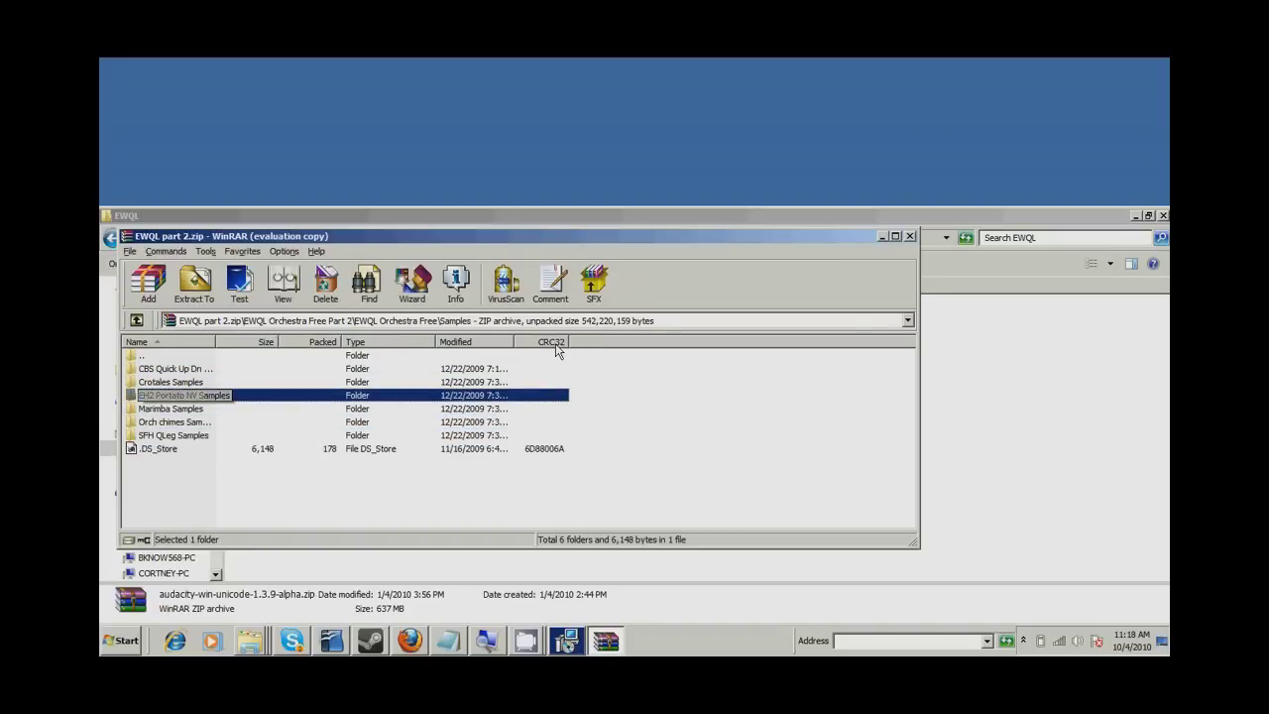
# - Close the Part 2 archive, return to the EWQL folder window in Explorer and go up to Local Disk (C:)
pyautogui.hotkey('alt', 'F4')
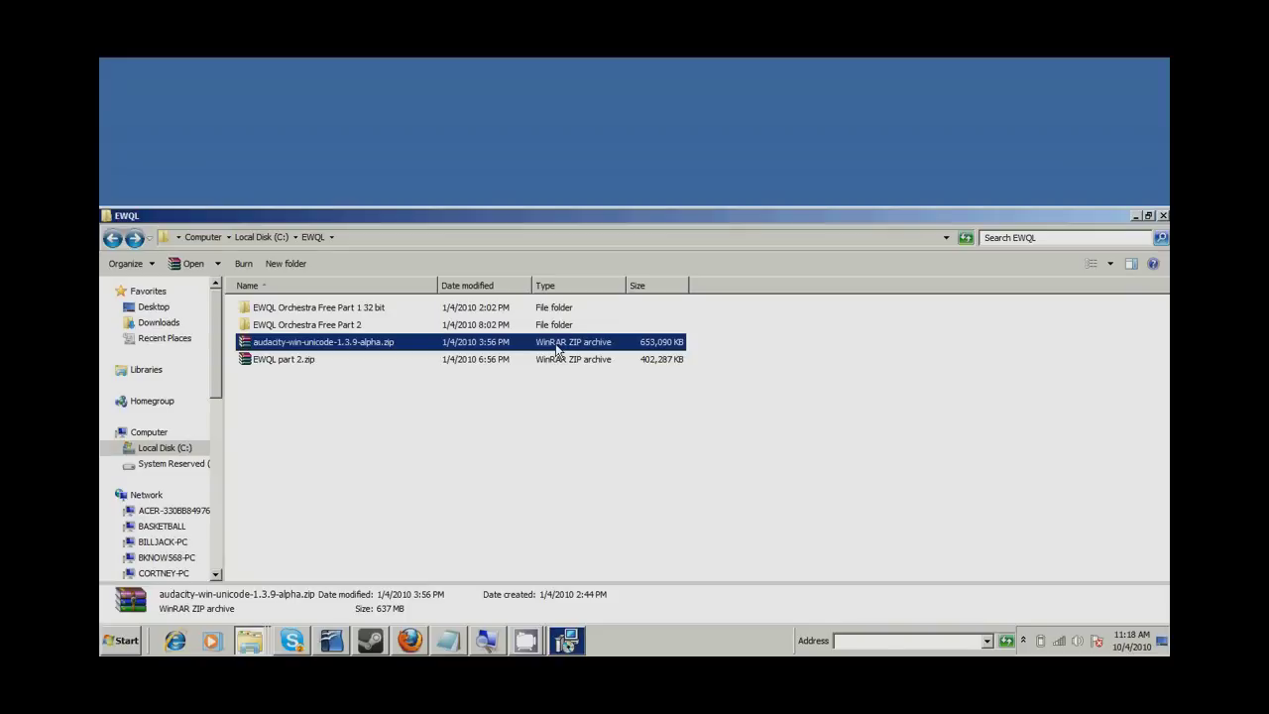
pyautogui.press('Up')
pyautogui.press('Down')
pyautogui.hotkey('alt', 'Tab')
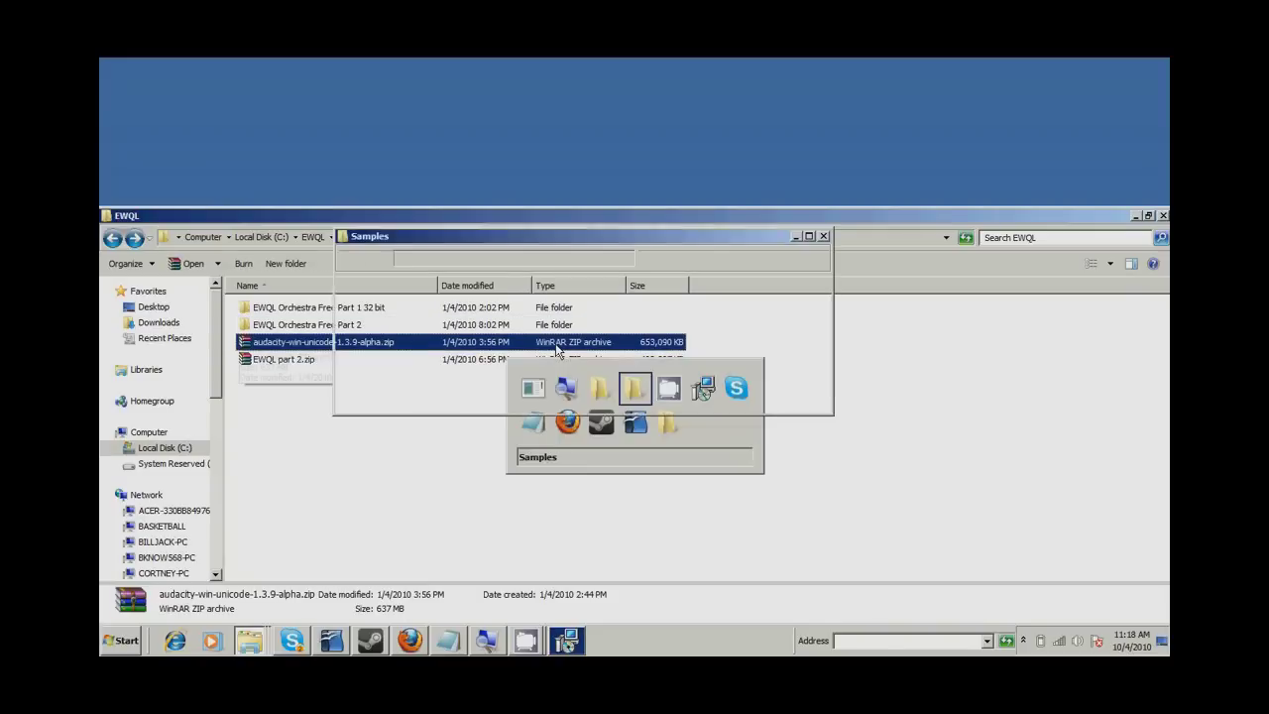
pyautogui.hotkey('alt', 'Tab')
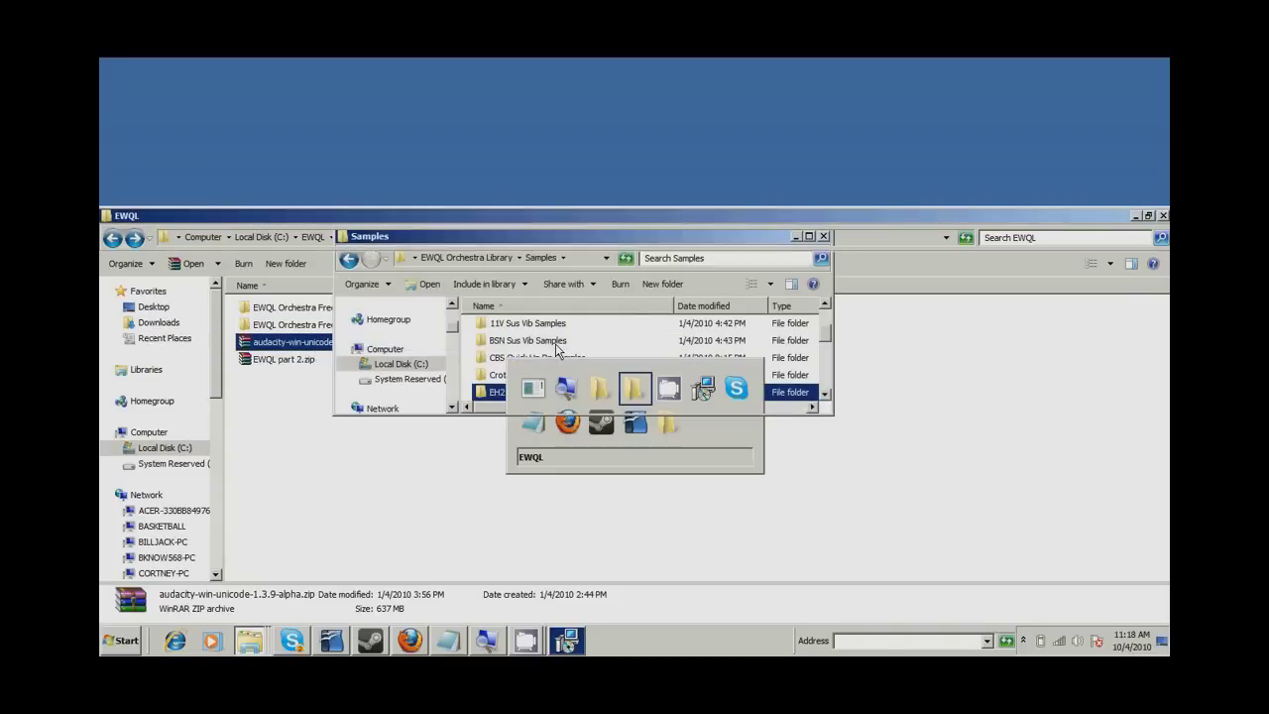
pyautogui.press('BackSpace')
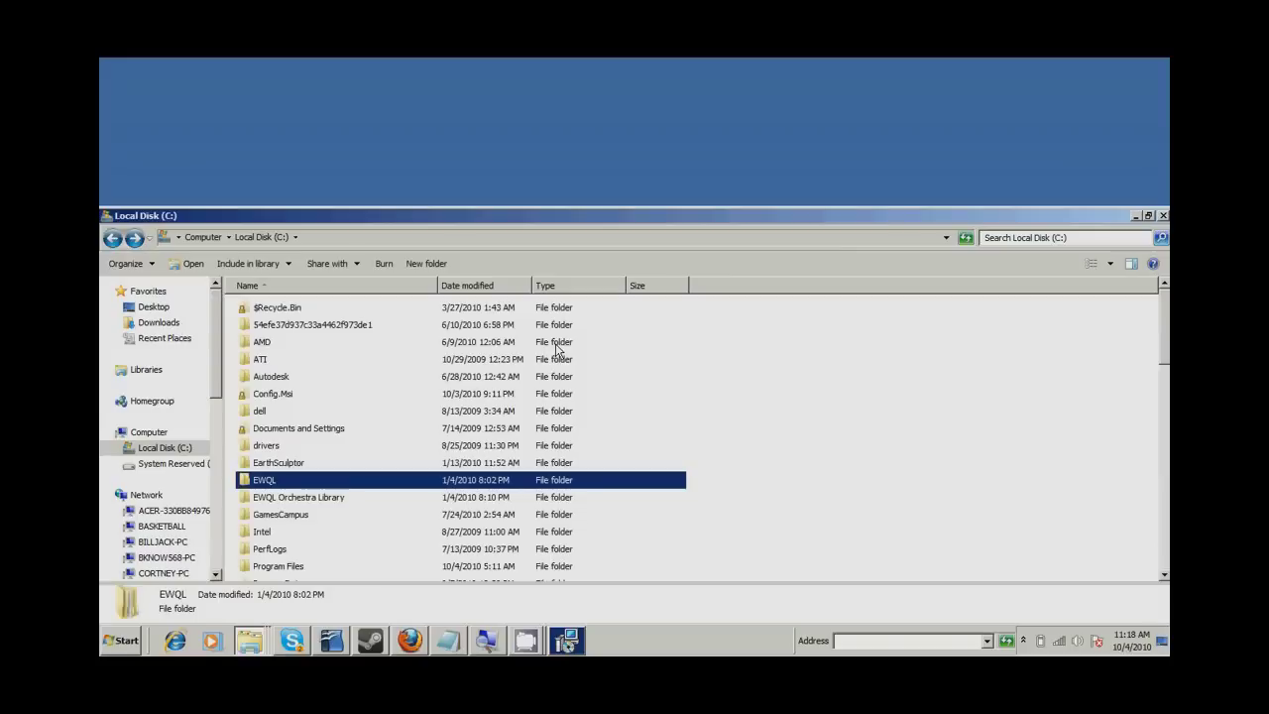
# - Open the Program Files folder on Local Disk (C:)
pyautogui.press('Down')
pyautogui.press('Up')
pyautogui.press('Up')
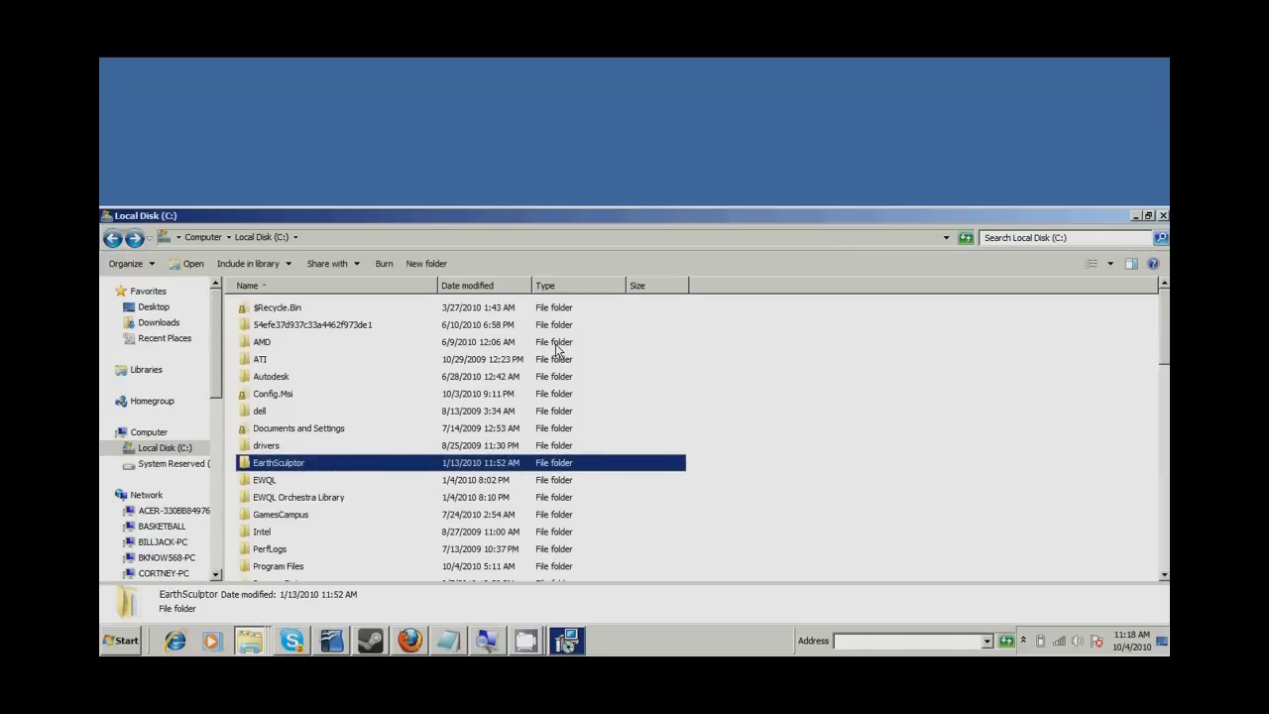
pyautogui.press('Down')
pyautogui.press('Down')
pyautogui.press('Down')
pyautogui.press('Down')
pyautogui.press('Down')
pyautogui.press('Down')
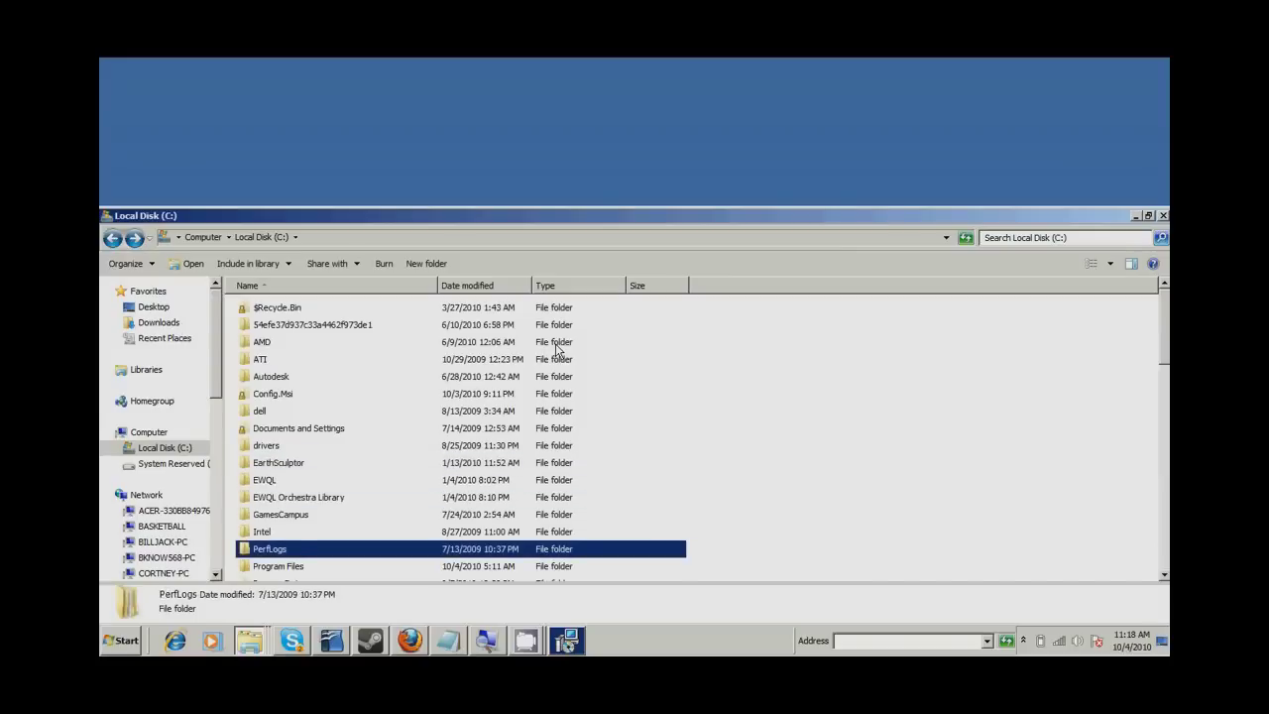
pyautogui.press('Return')
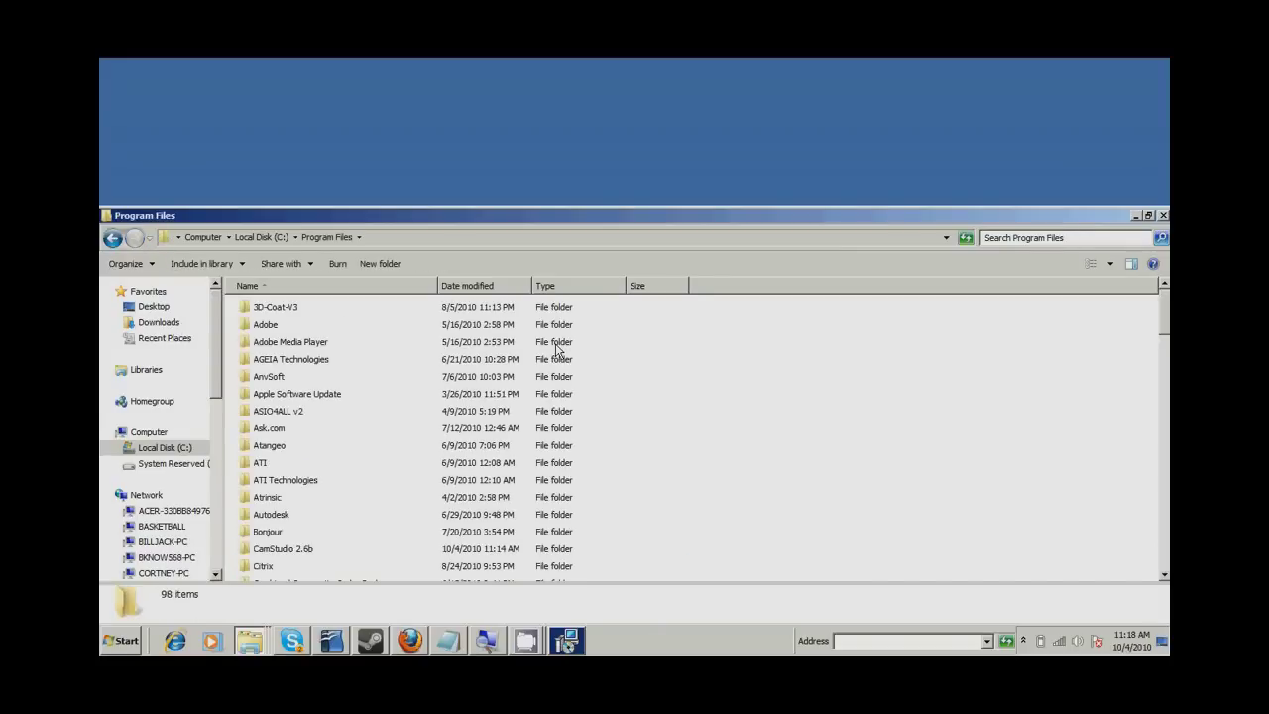
# - Open the EastWest folder and review its EWQL Symphonic Orchestra.exe application and Documentation folder
pyautogui.press('e')
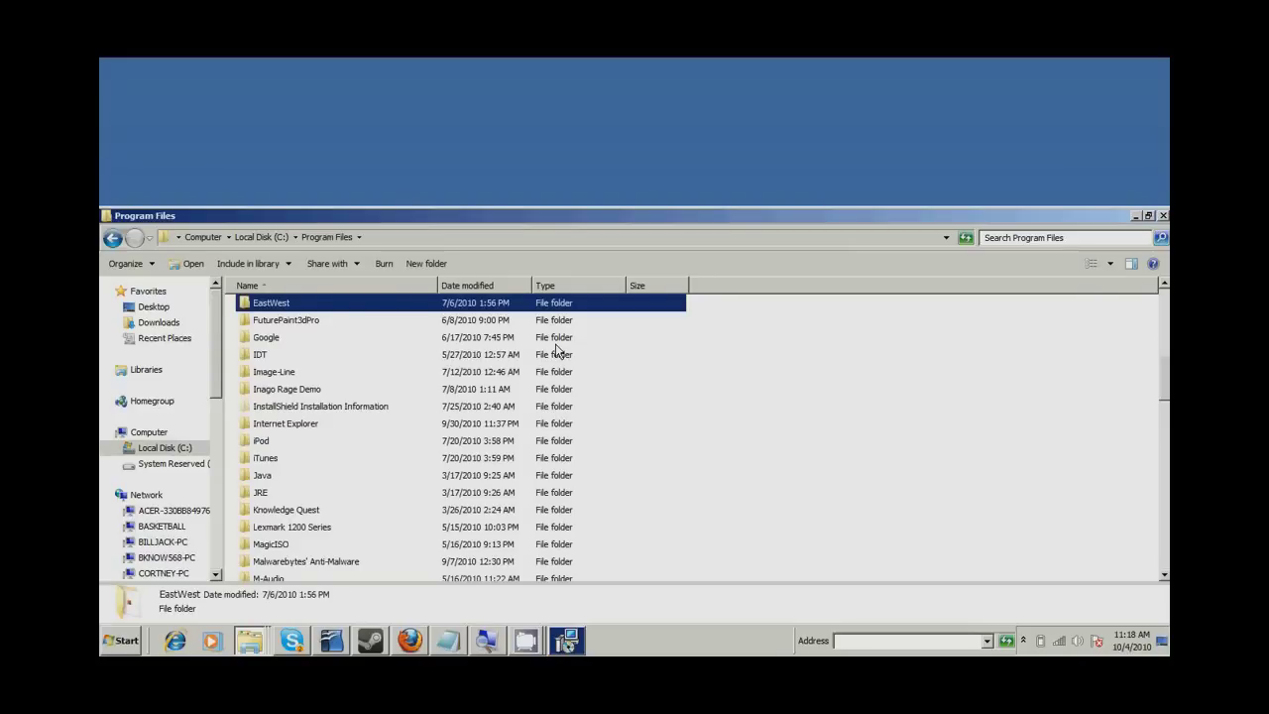
pyautogui.press('Return')
pyautogui.press('e')
pyautogui.press('Up')
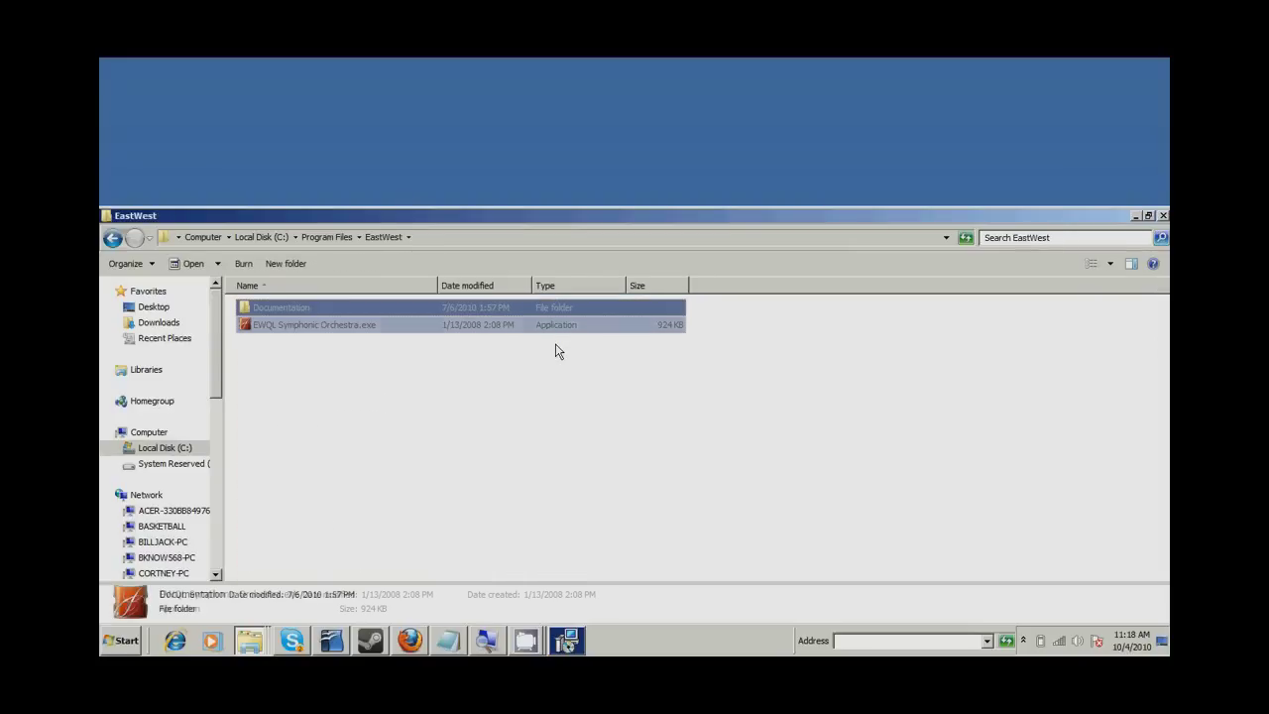
pyautogui.press('Down')
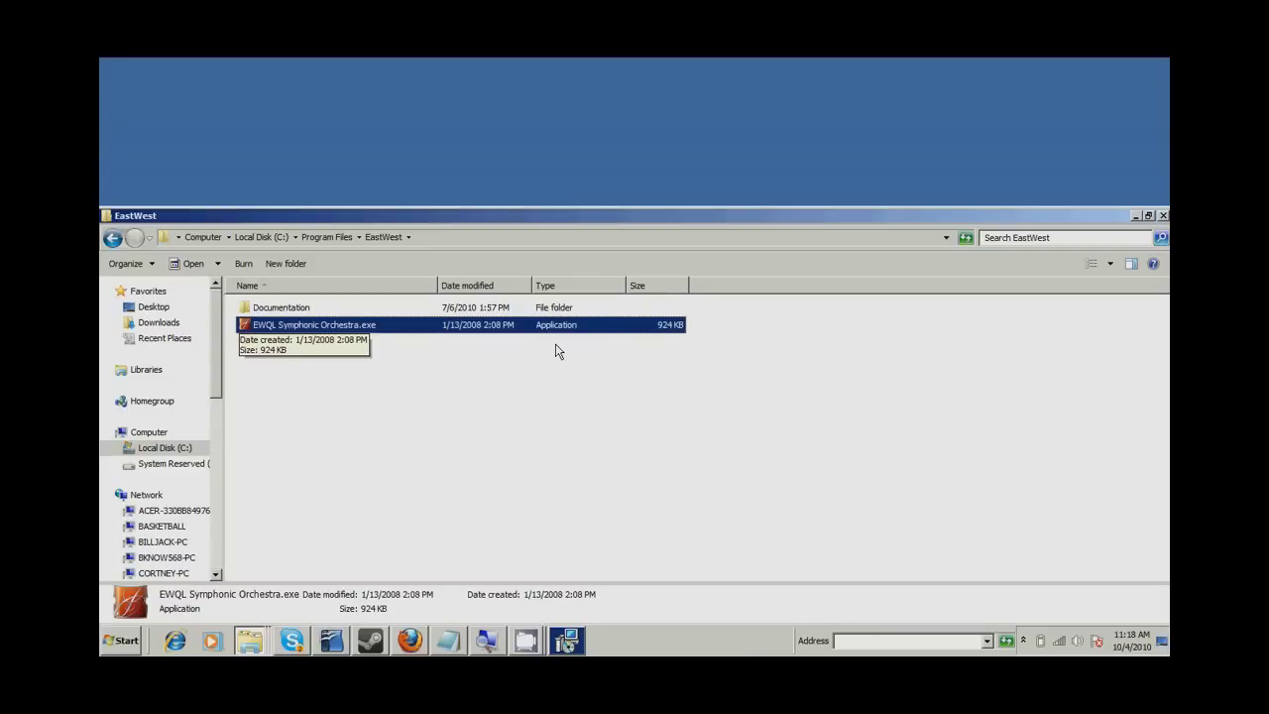
pyautogui.press('Up')
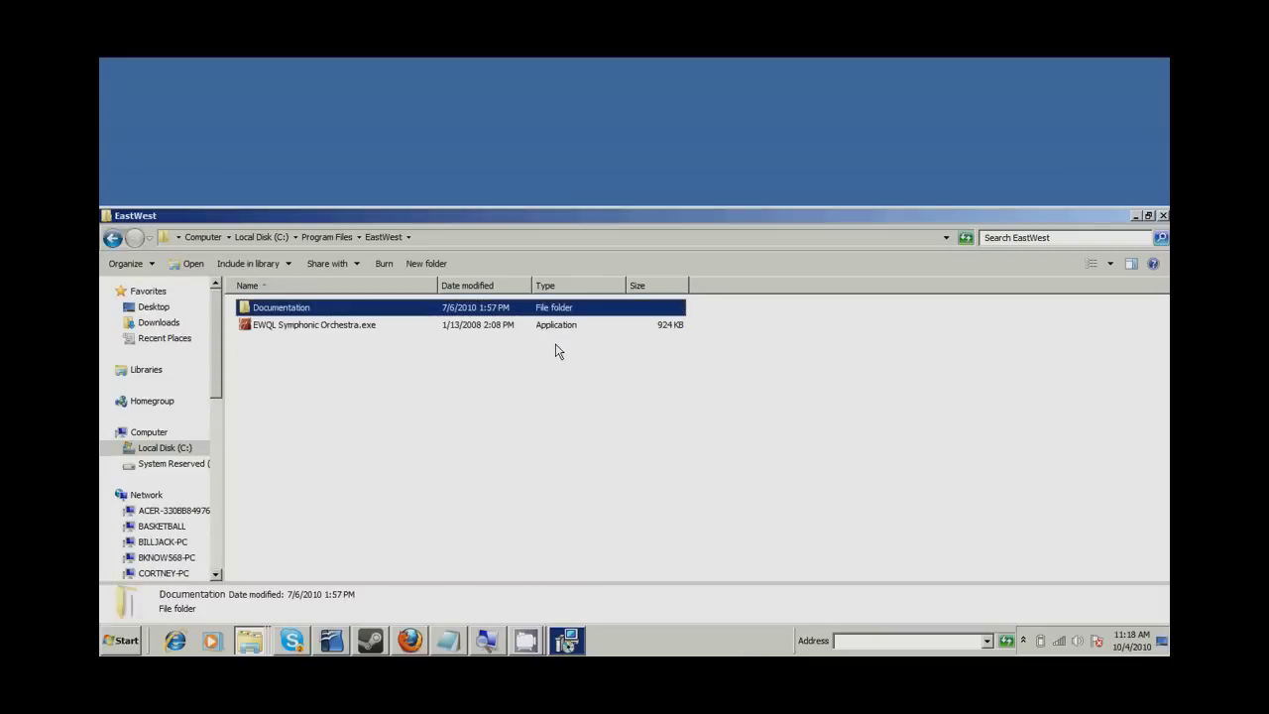
# - Look through the PDF manuals in the Documentation folder, and return to the EastWest folder
pyautogui.press('Return')
pyautogui.press('Down')
pyautogui.press('Down')
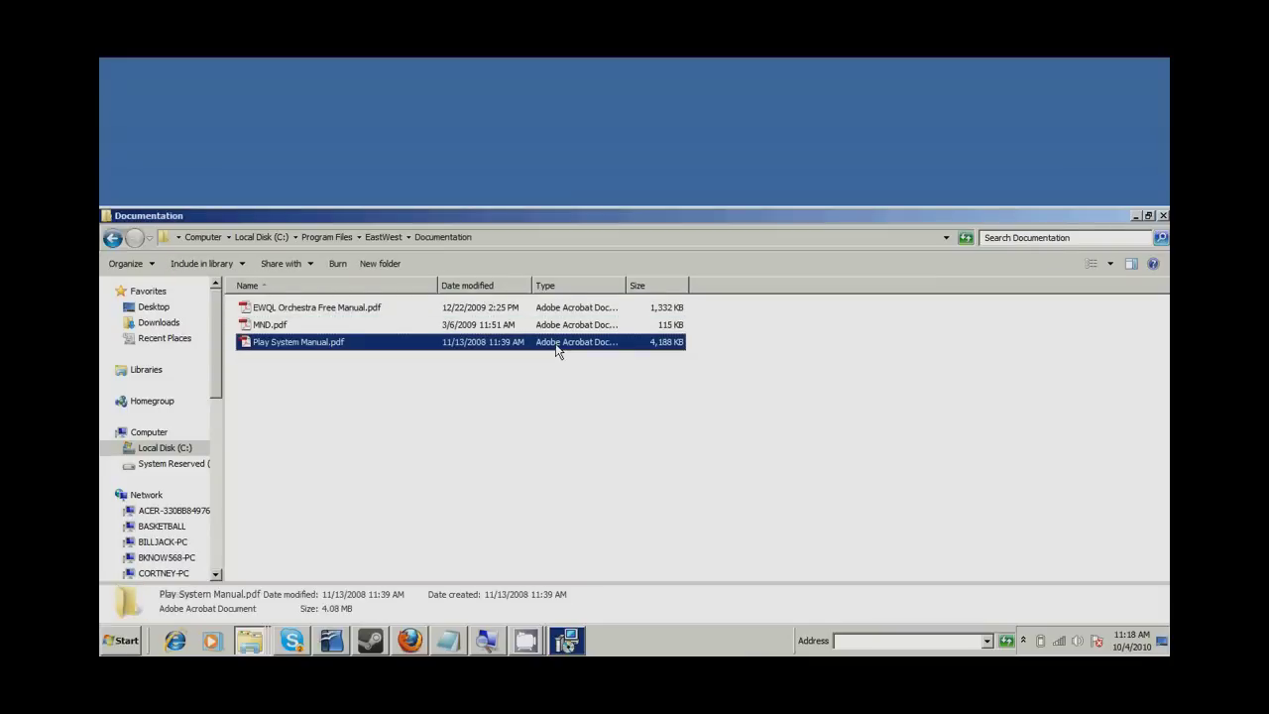
pyautogui.press('Up')
pyautogui.press('Up')
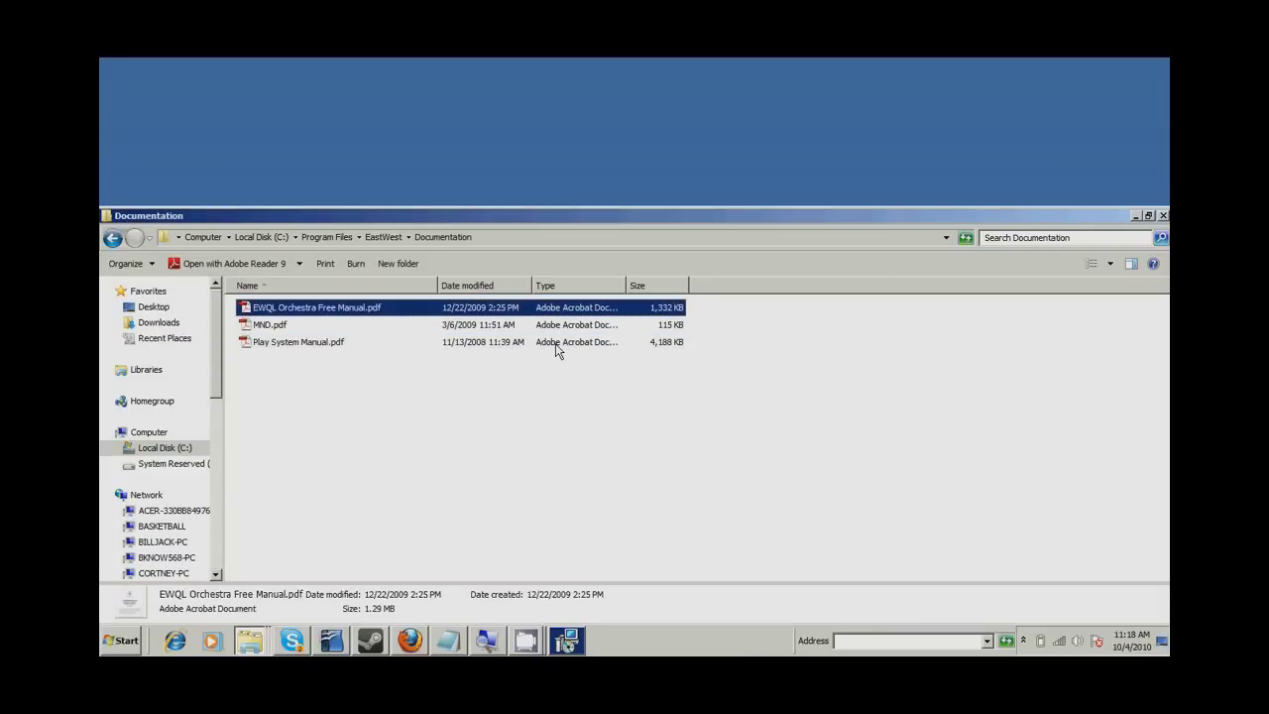
pyautogui.press('BackSpace')
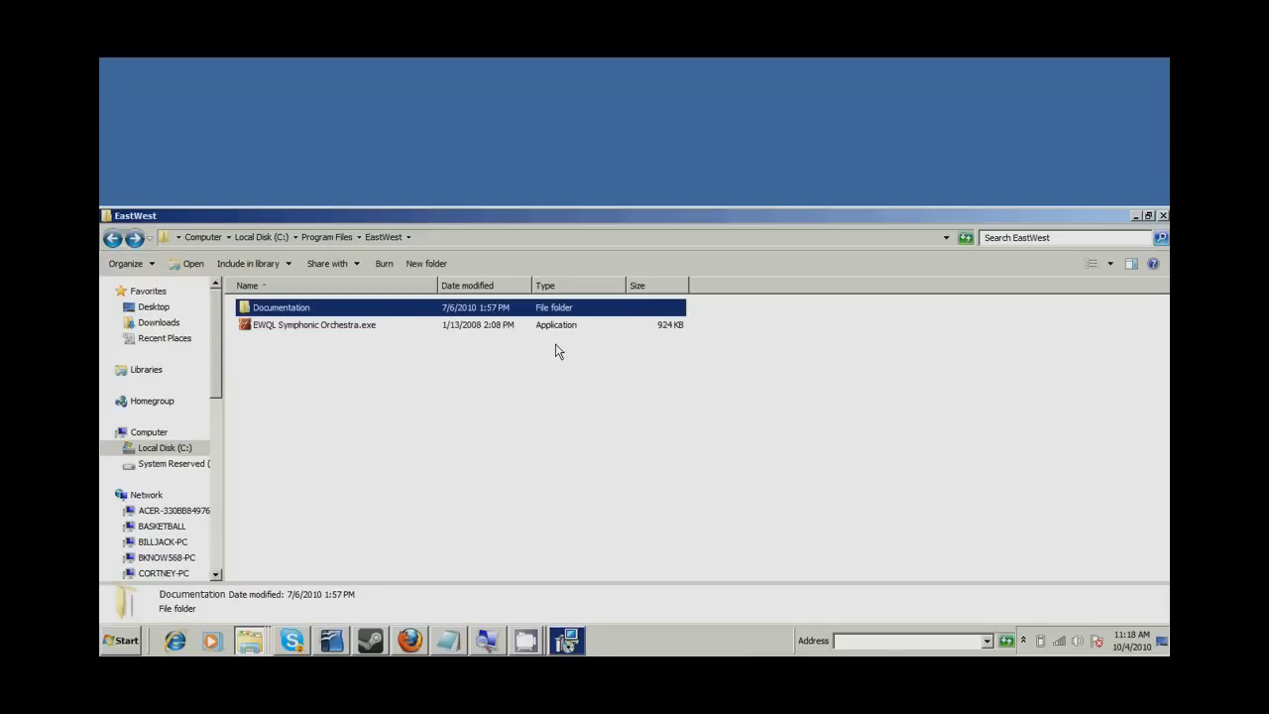
pyautogui.hotkey('alt', 'Tab')
pyautogui.press('Tab')
pyautogui.press('Tab')
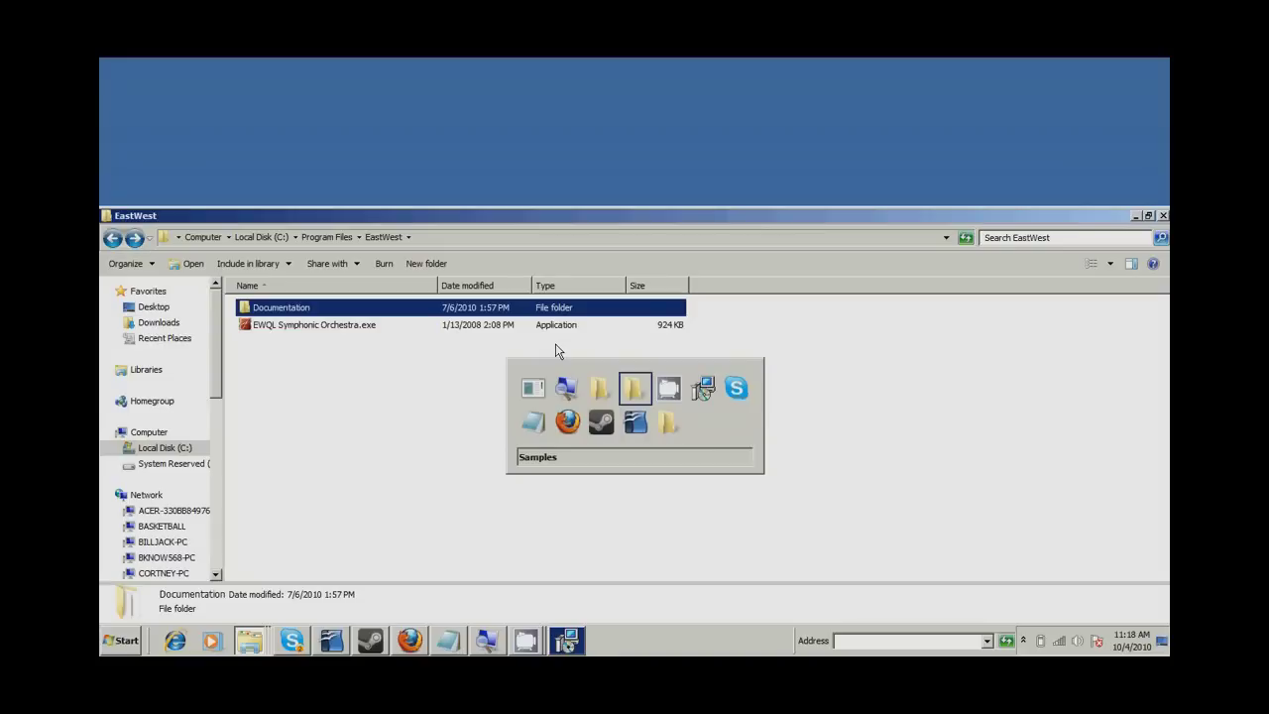
pyautogui.press('Tab')
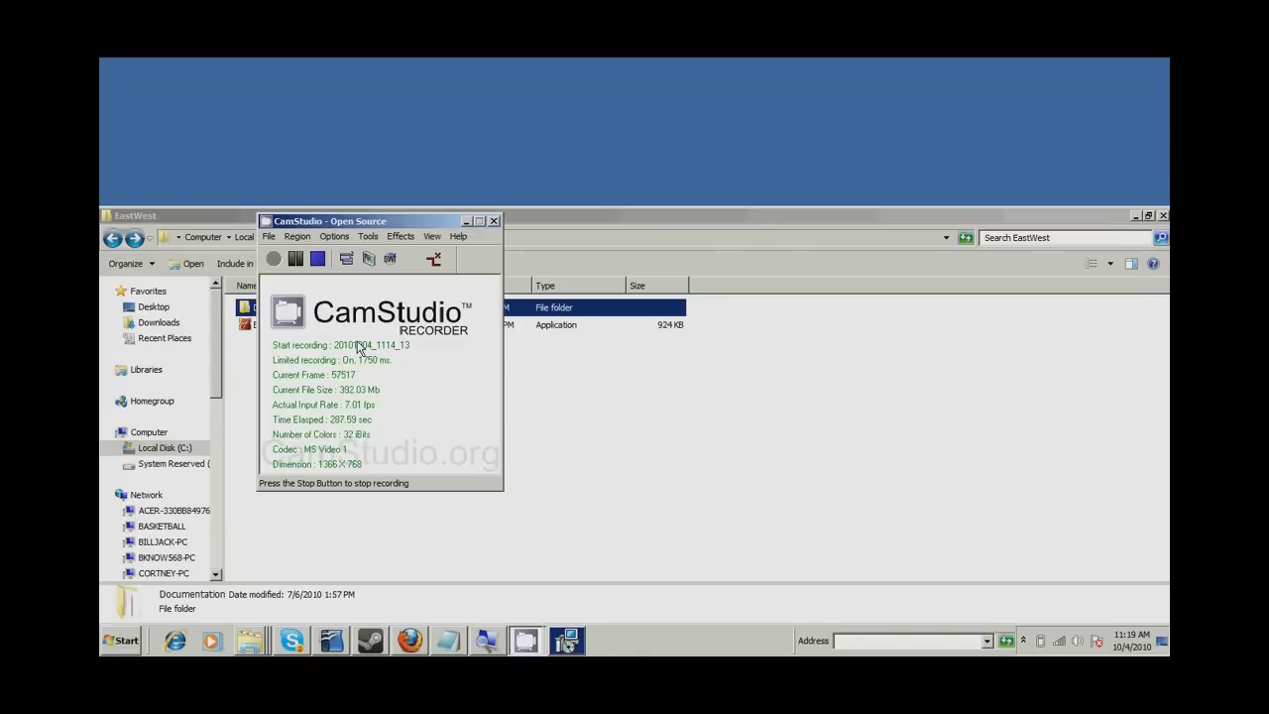
# - Return to the EastWest folder window in Explorer and go up to the Program Files folder
pyautogui.hotkey('alt', 'Tab')
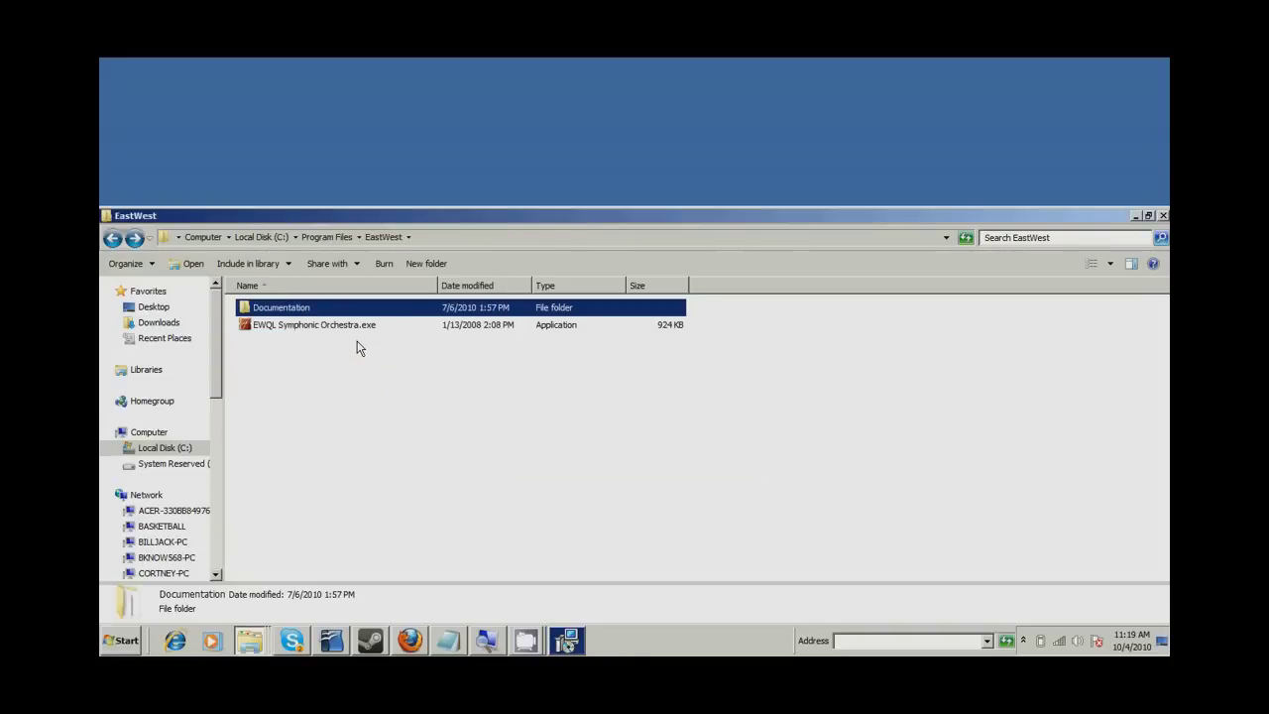
pyautogui.press('BackSpace')
pyautogui.press('Down')
pyautogui.press('Down')
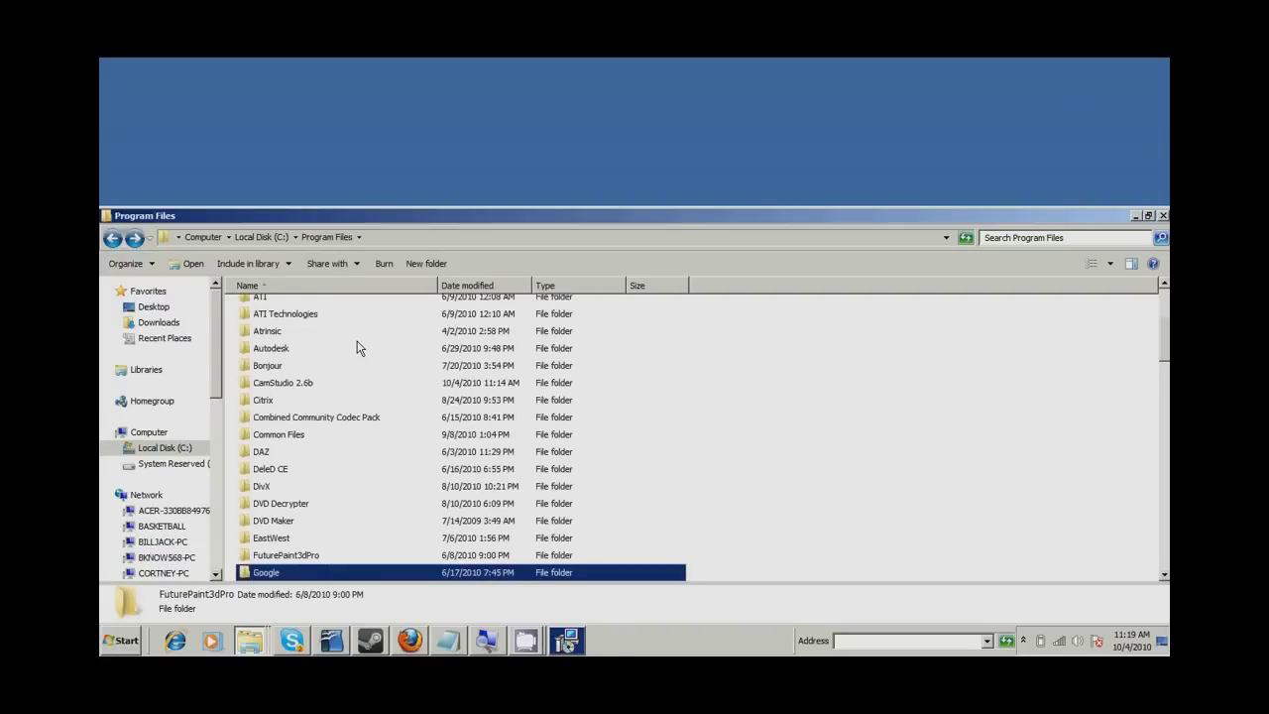
pyautogui.press('Up')
pyautogui.press('Up')
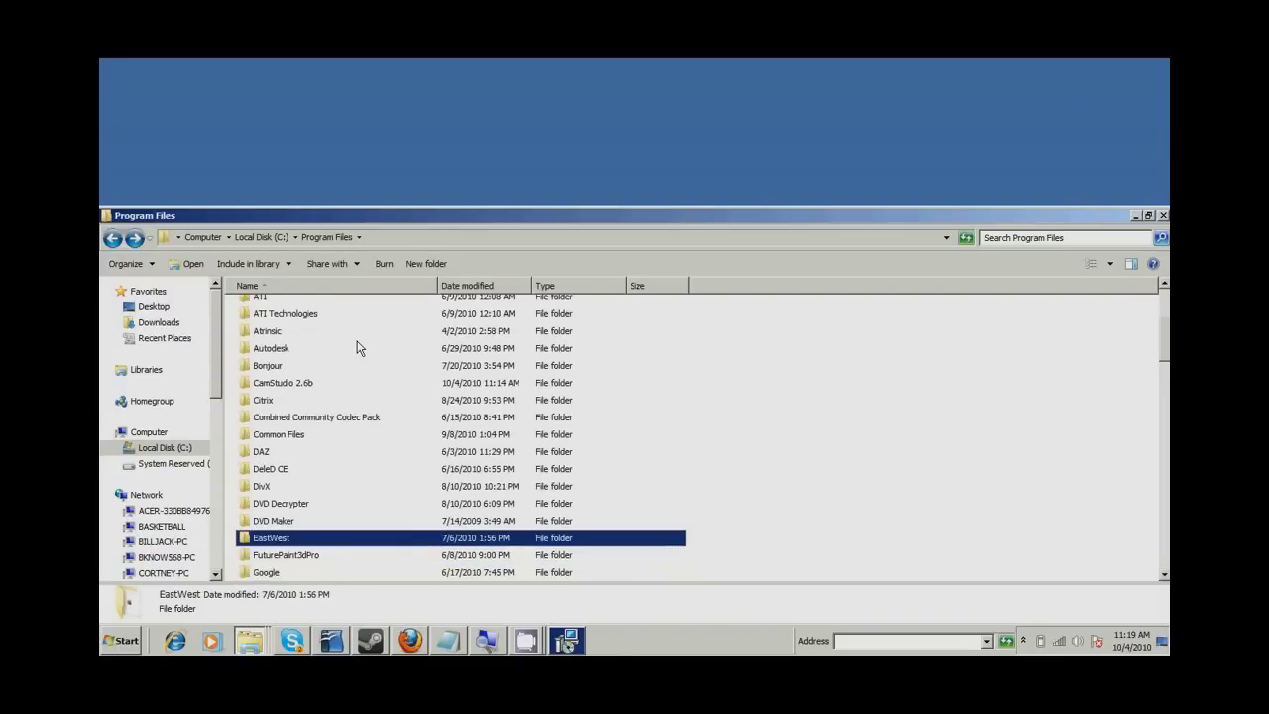
# - Find the VstPlugins folder in Program Files and open it
pyautogui.press('v')
pyautogui.press('Down')
pyautogui.press('Down')
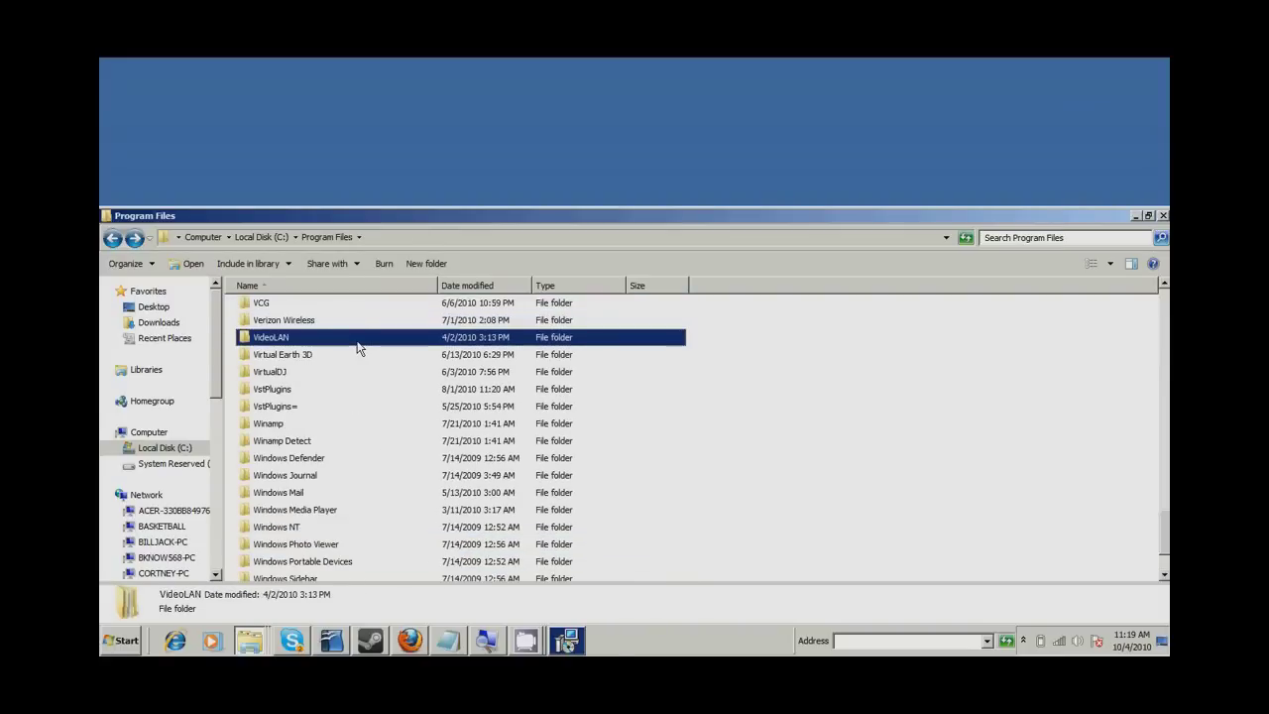
pyautogui.press('Down')
pyautogui.press('Down')
pyautogui.press('Down')
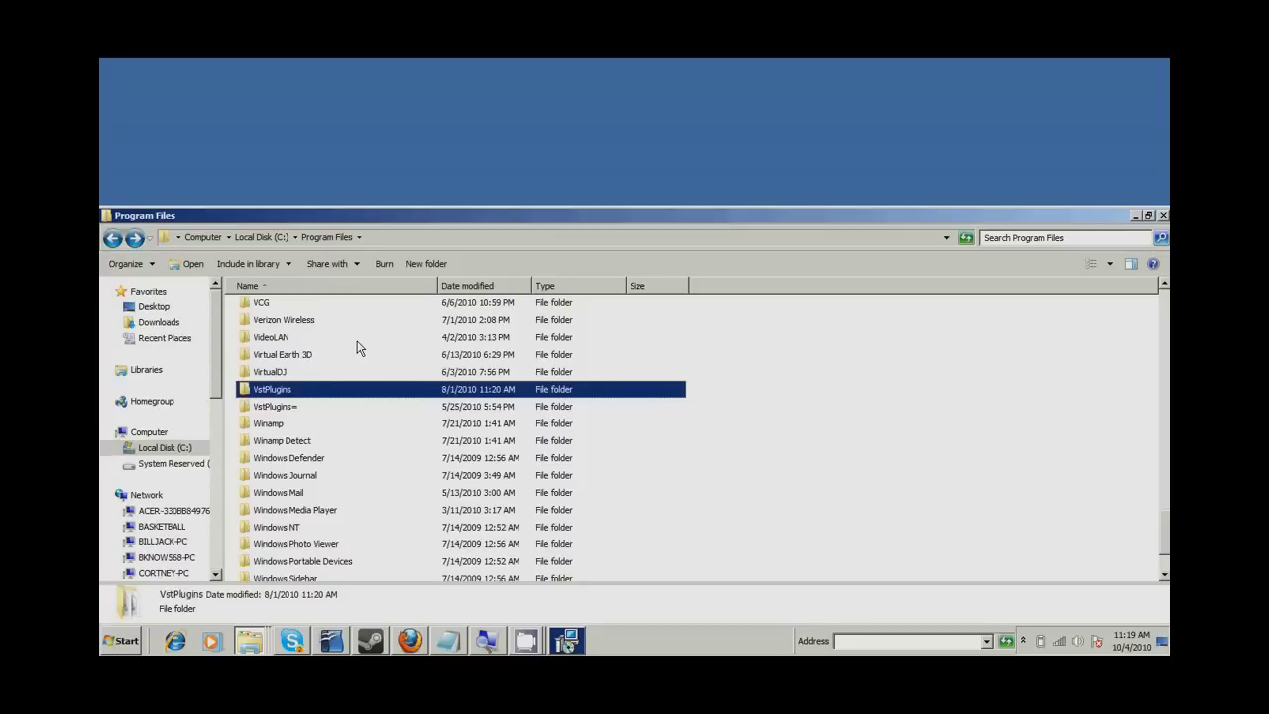
pyautogui.press('Return')
# - Locate play_VST.dll in the VstPlugins folder, check its file details, and go back up to Program Files
pyautogui.press('Down')
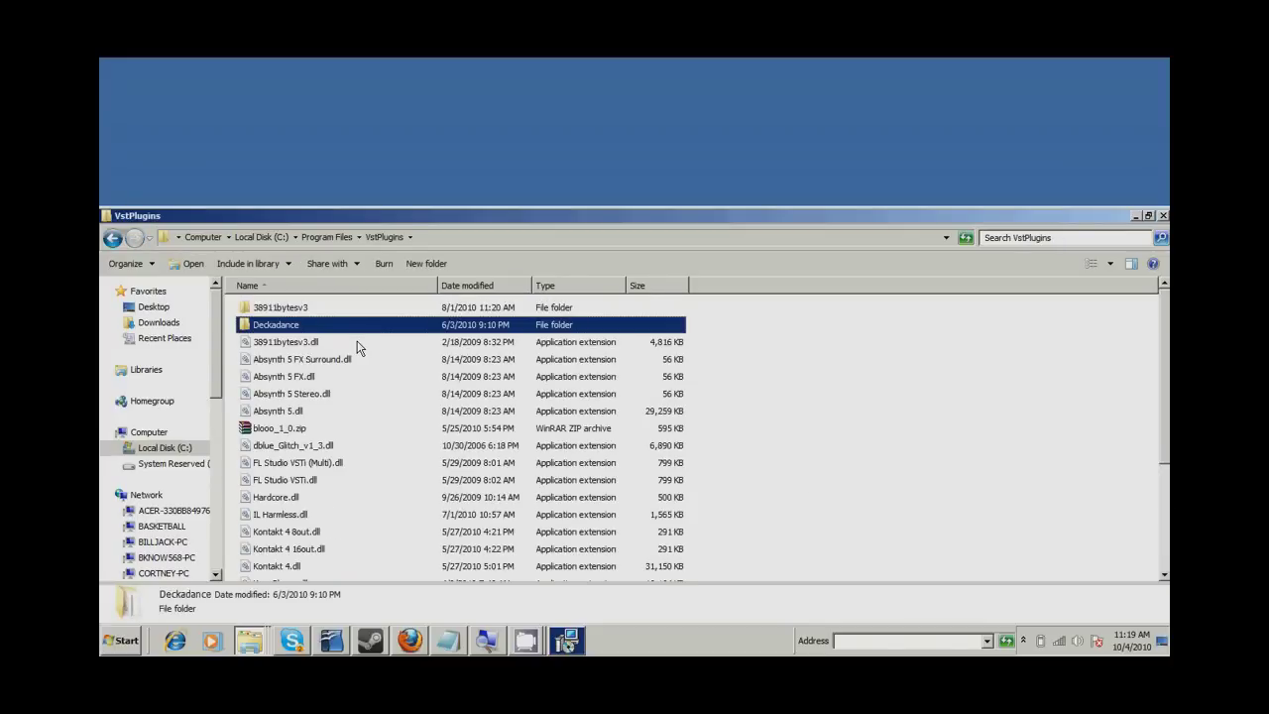
pyautogui.press('Up')
pyautogui.press('p')
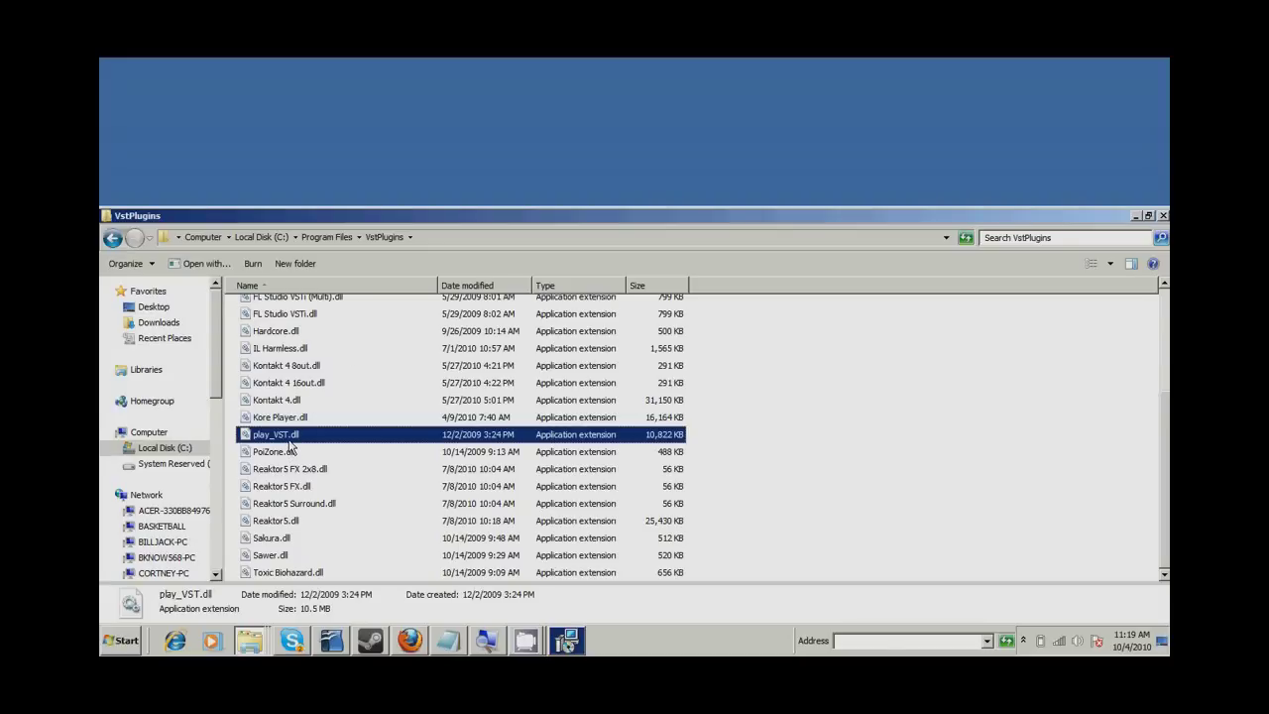
pyautogui.moveTo(315, 440)
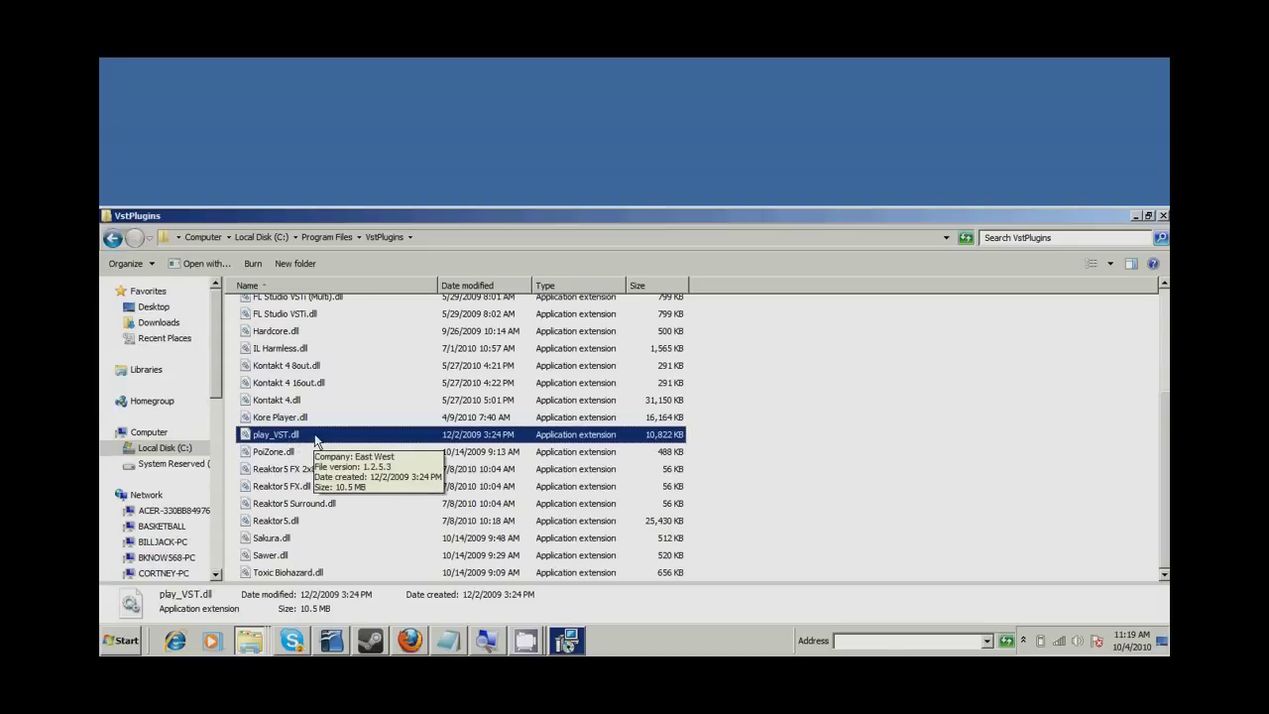
pyautogui.press('BackSpace')
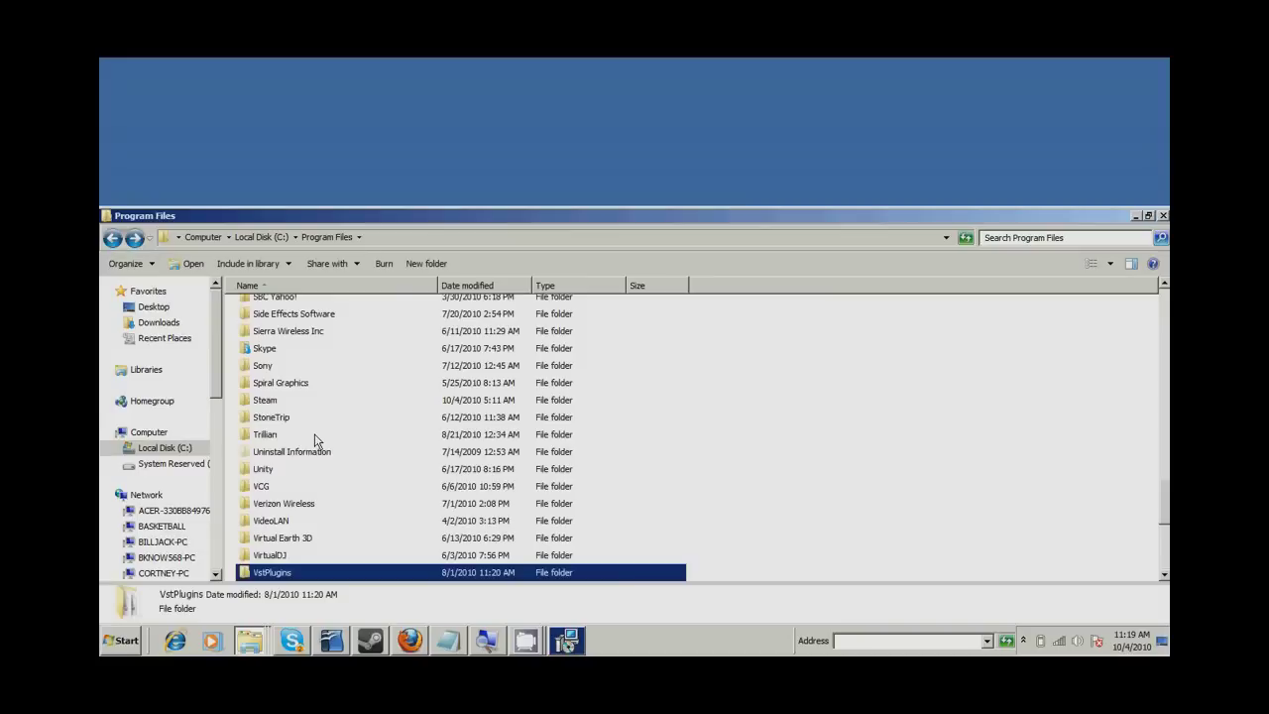
pyautogui.hotkey('alt', 'Tab')
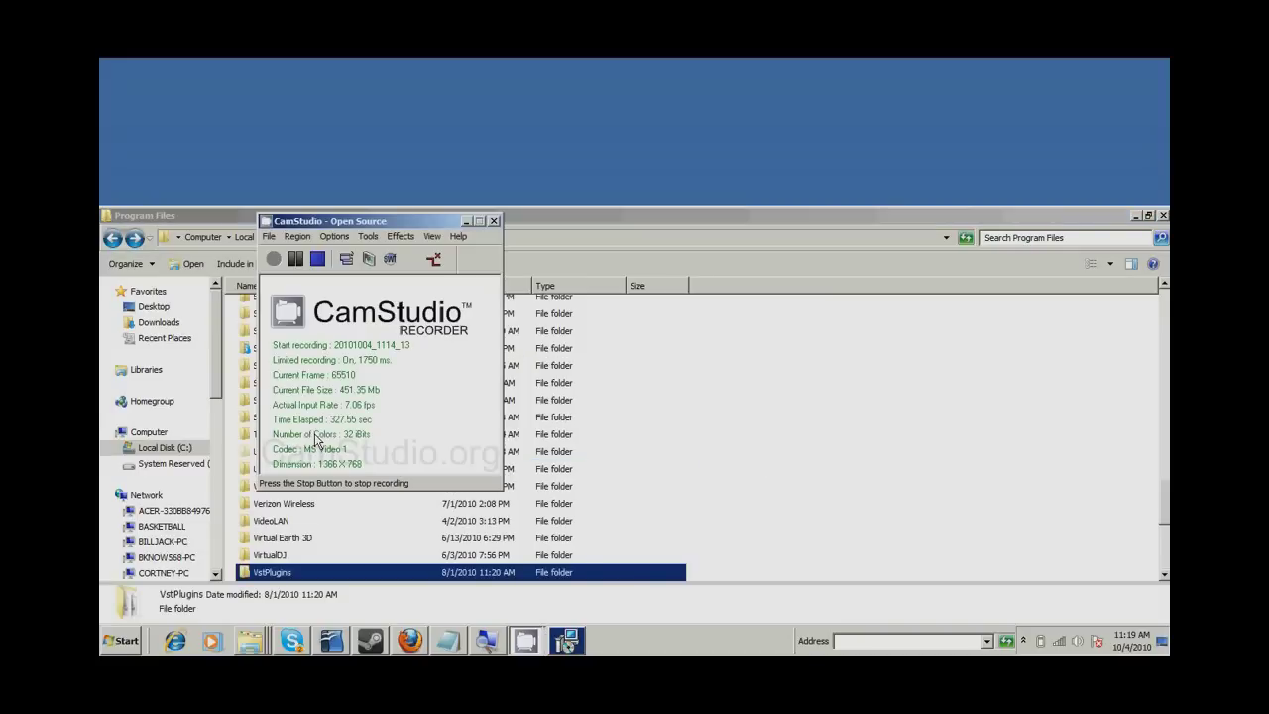